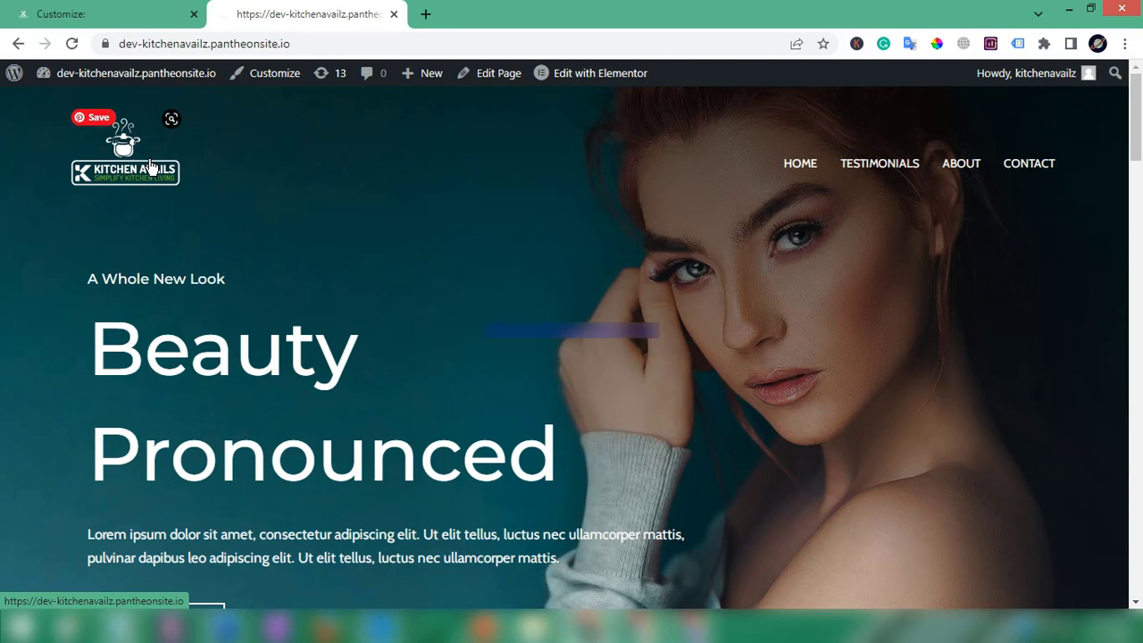
Step: Switch back to the theme customizer, leave the Transparent Header settings and exit to the WordPress dashboard
click(79, 13)
scroll(39, 102, up, 2)
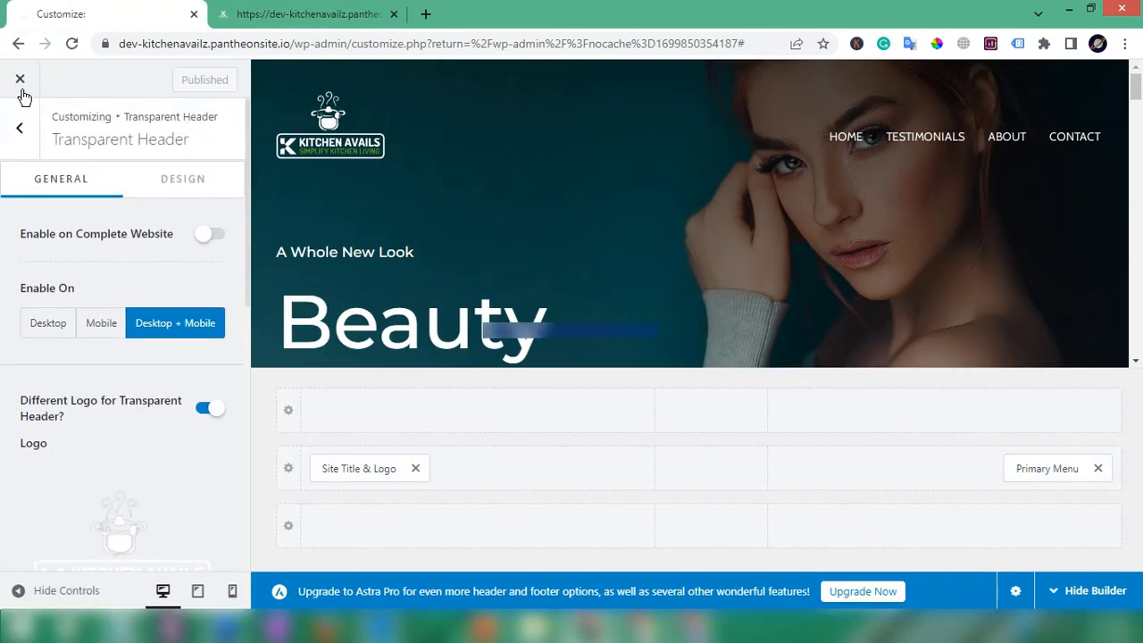
click(19, 134)
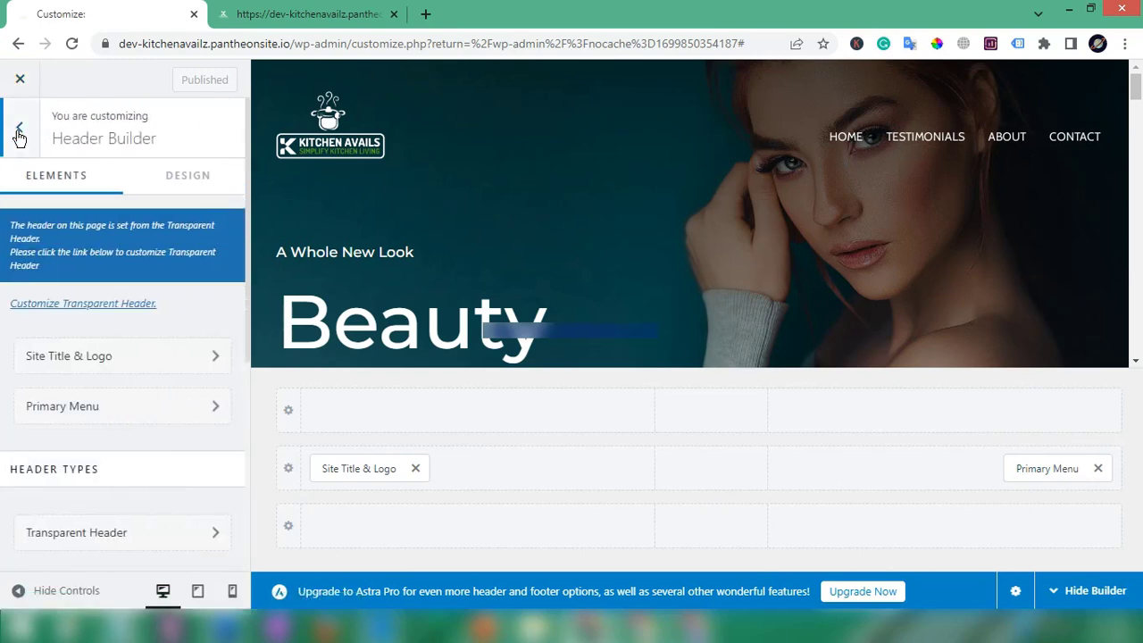
click(19, 79)
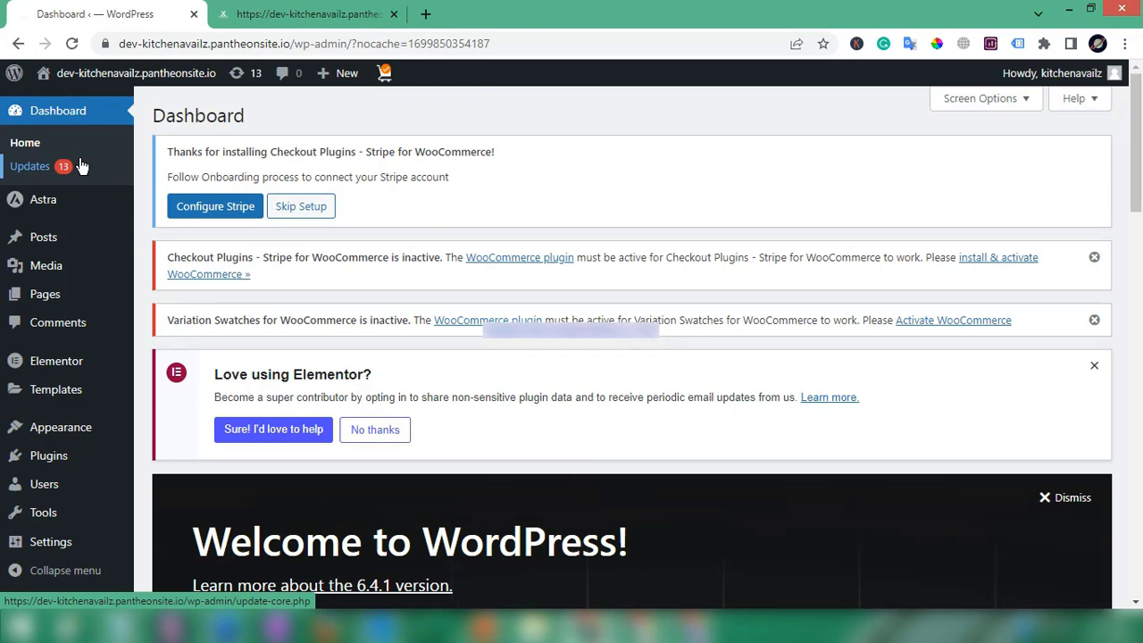
Step: Open the theme customizer and bring up the design settings of the Header Builder's Primary Menu
mouse_move(63, 430)
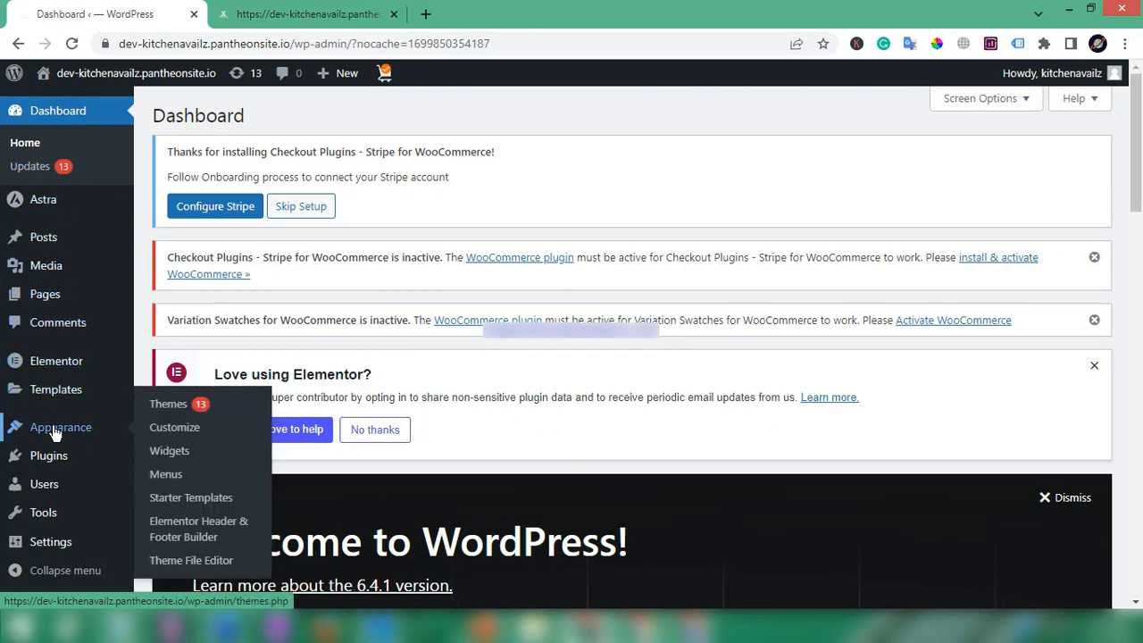
click(166, 430)
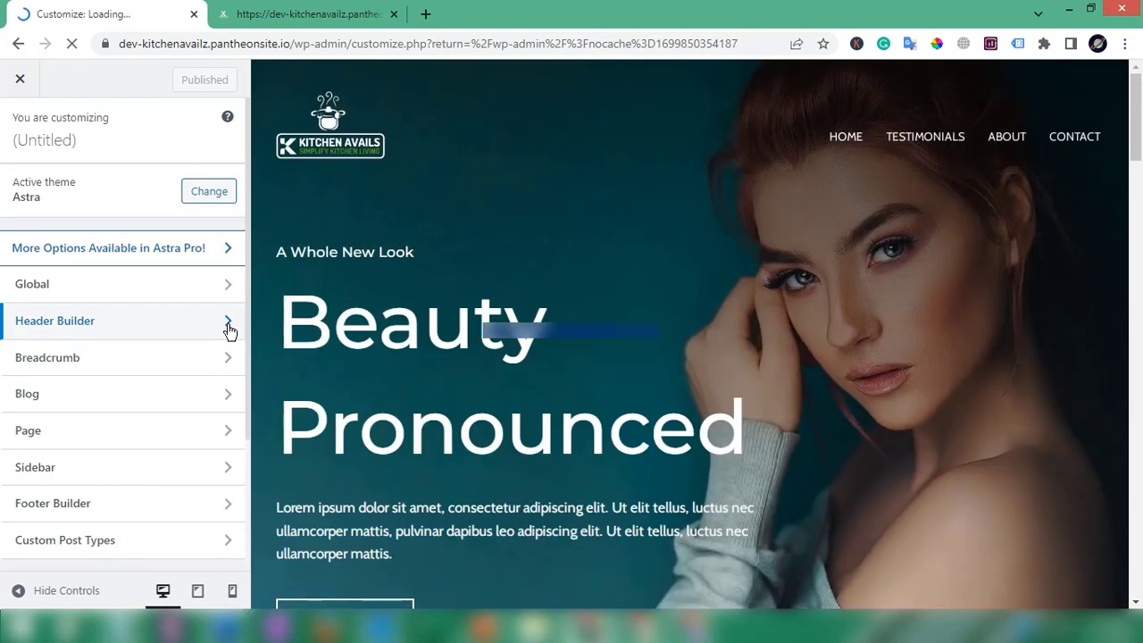
click(228, 329)
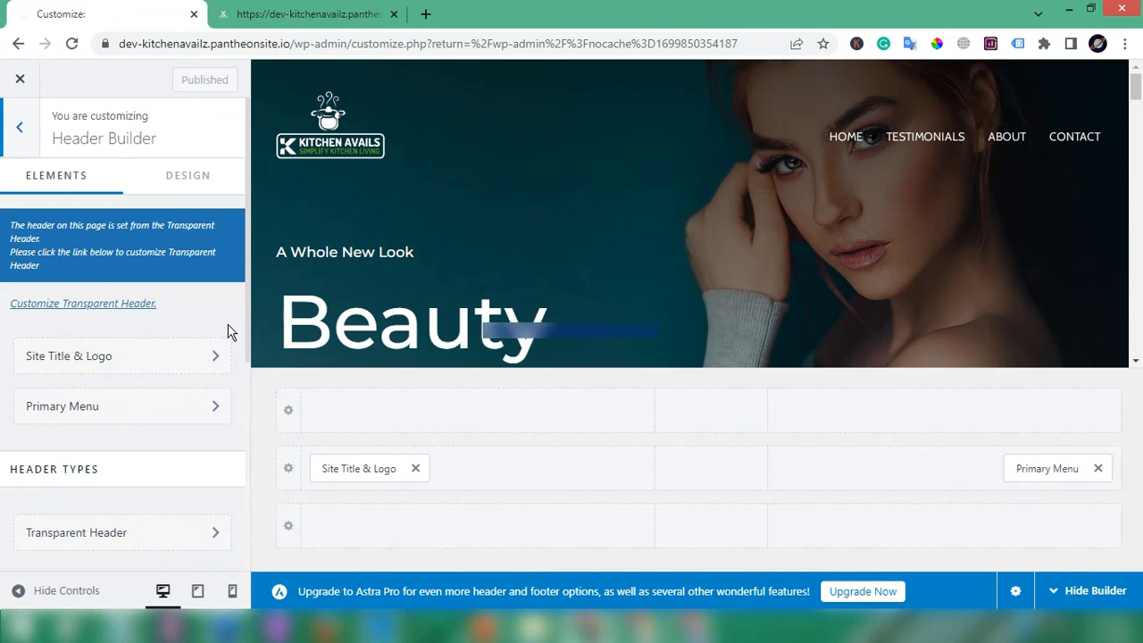
click(218, 411)
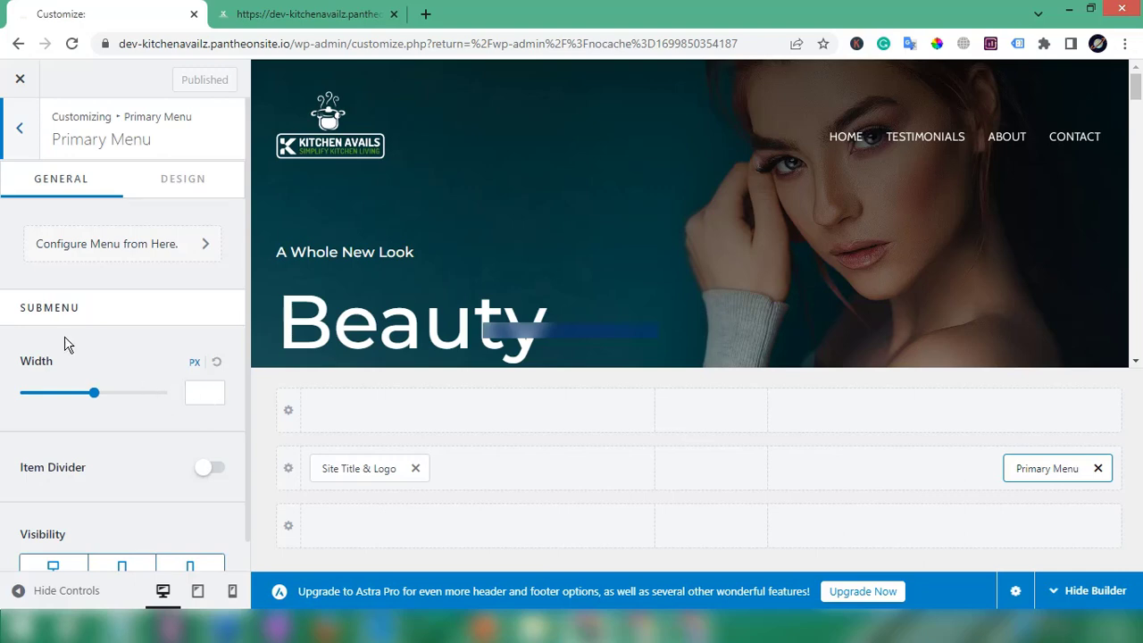
scroll(98, 345, down, 1)
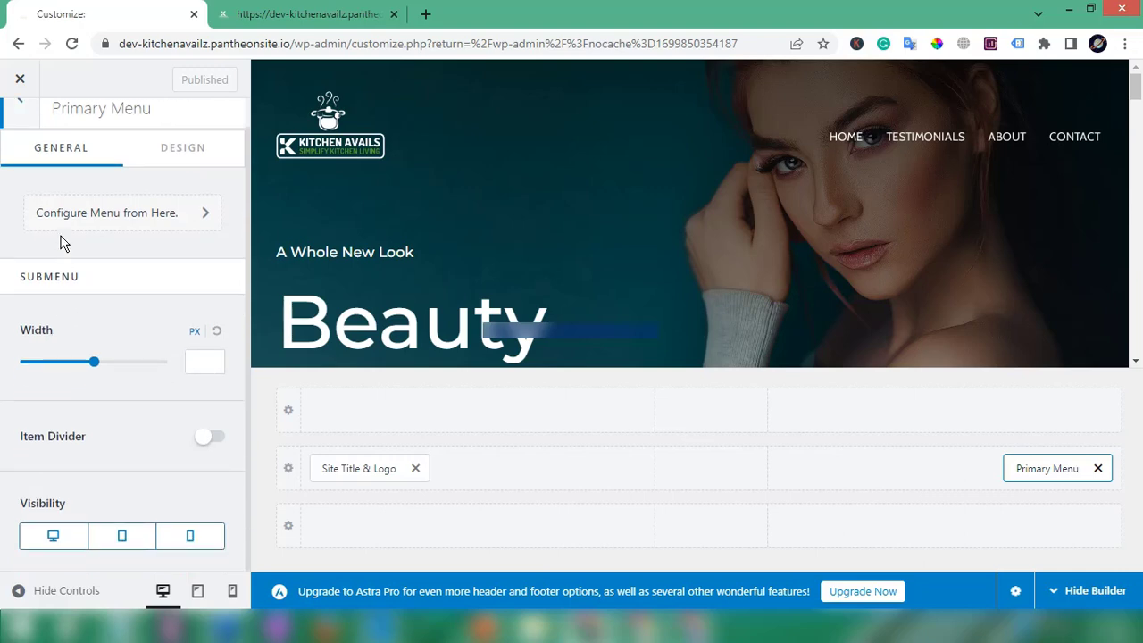
click(174, 159)
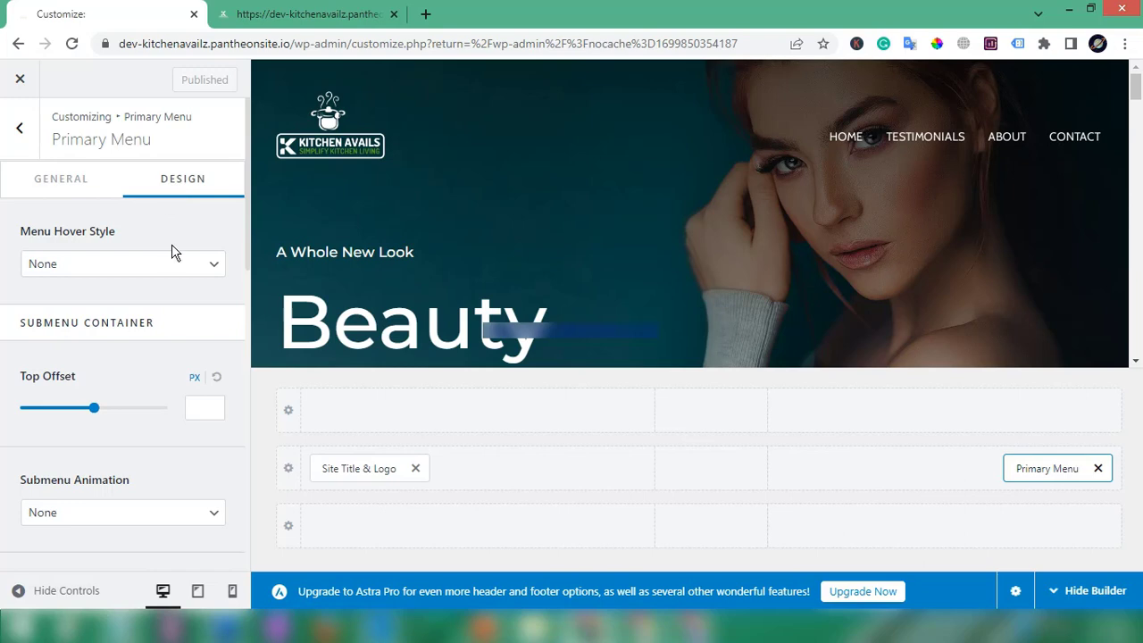
Step: Set the Primary Menu's font family to Open Sans
scroll(174, 257, down, 3)
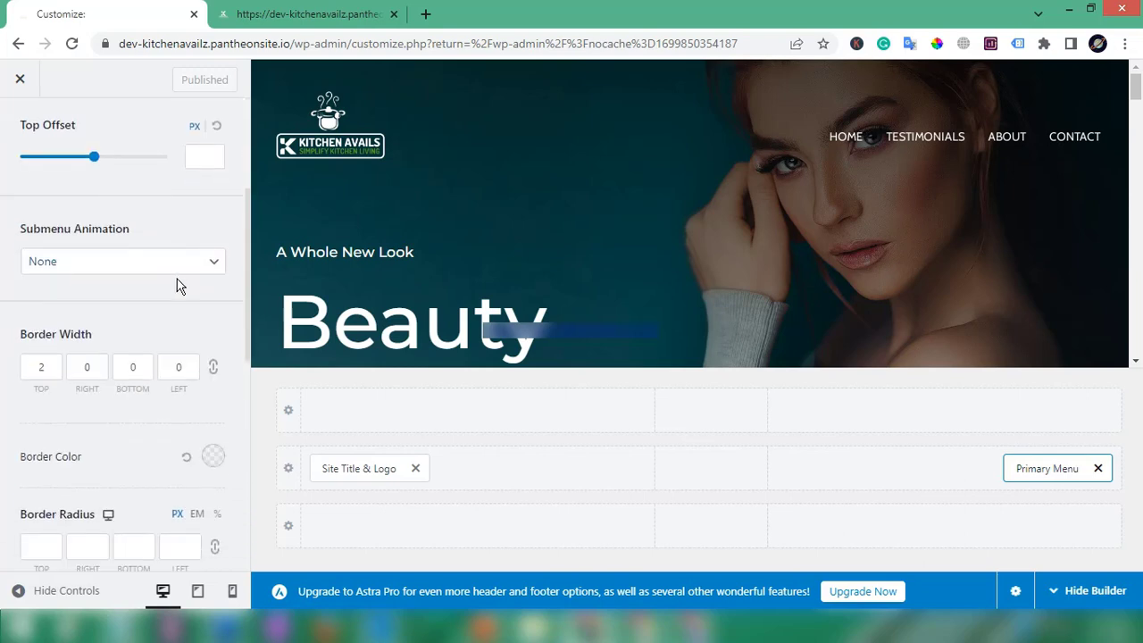
scroll(178, 283, down, 2)
scroll(178, 283, down, 1)
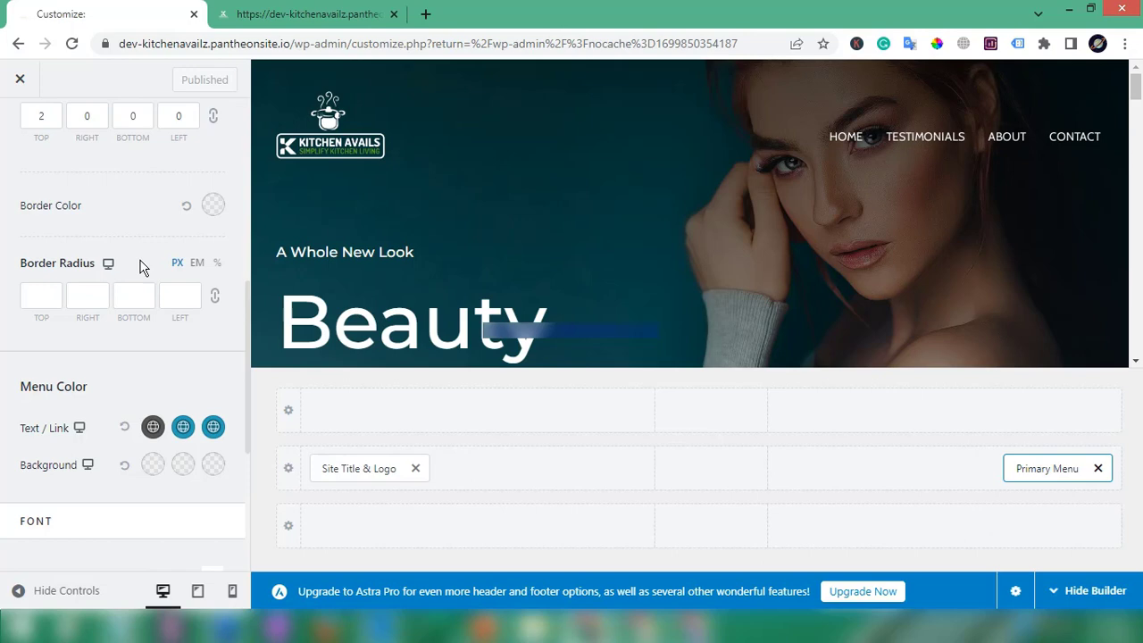
scroll(141, 268, down, 2)
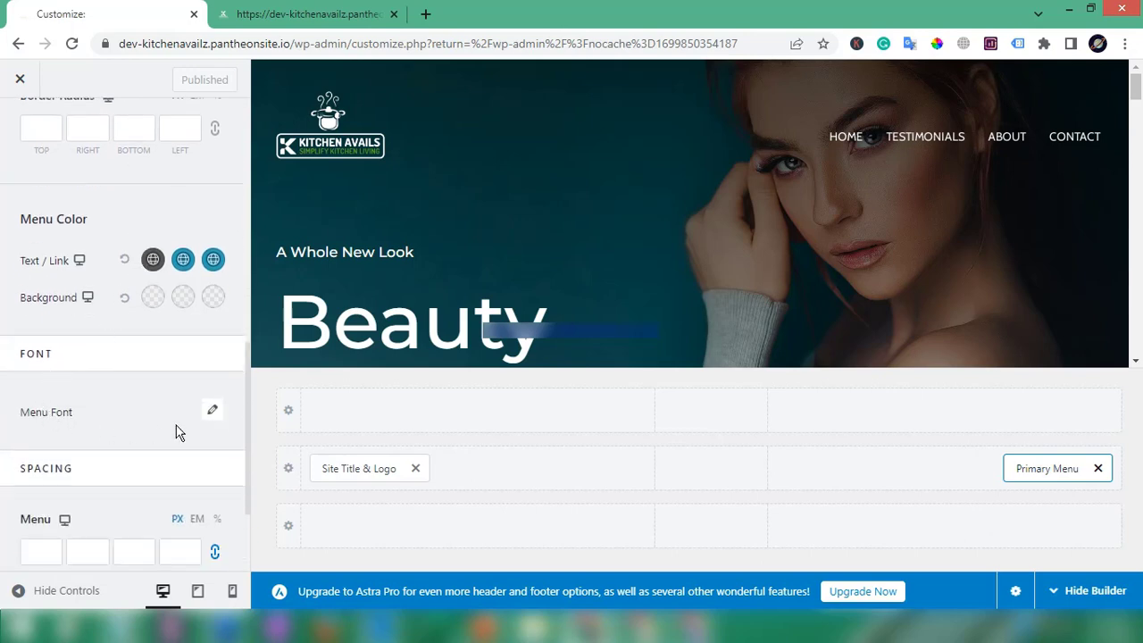
click(212, 413)
click(213, 413)
scroll(215, 419, down, 2)
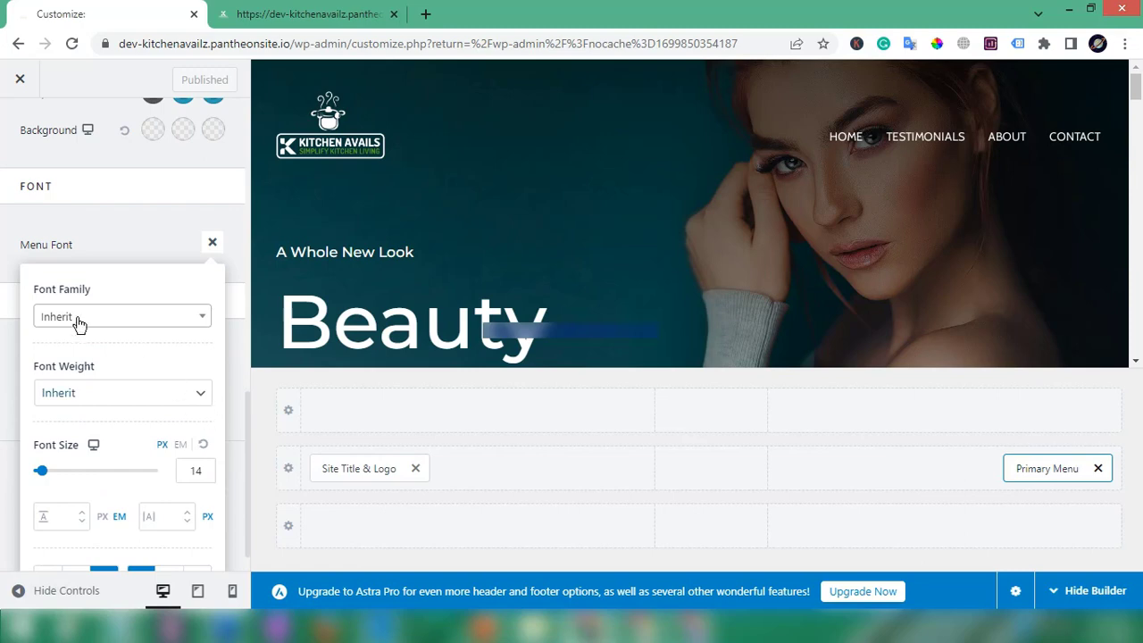
click(204, 319)
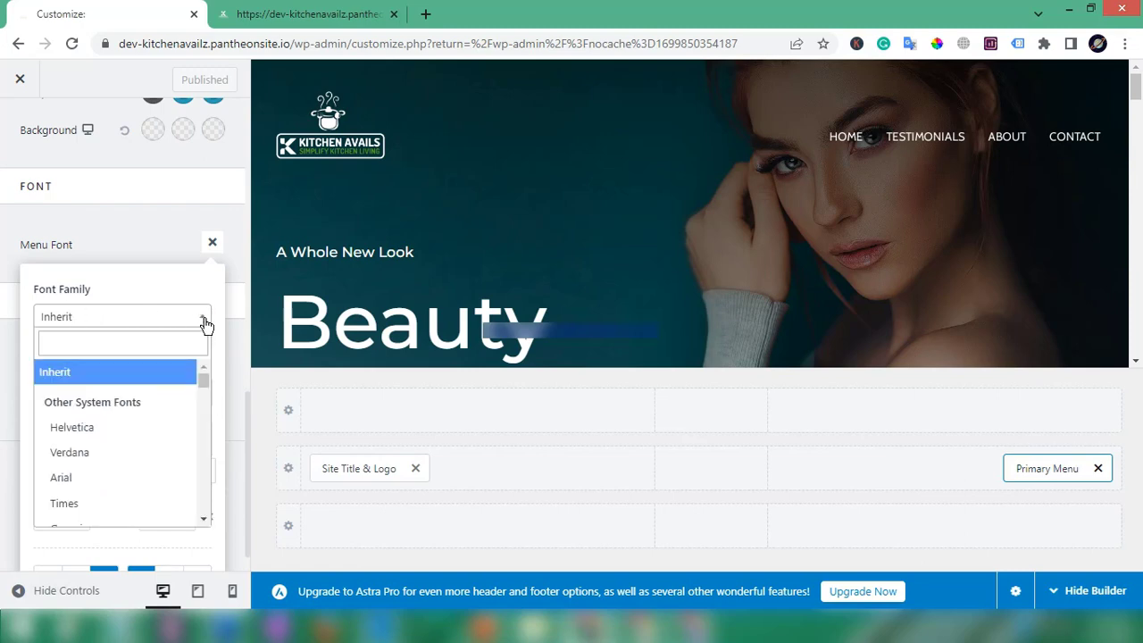
text(ope)
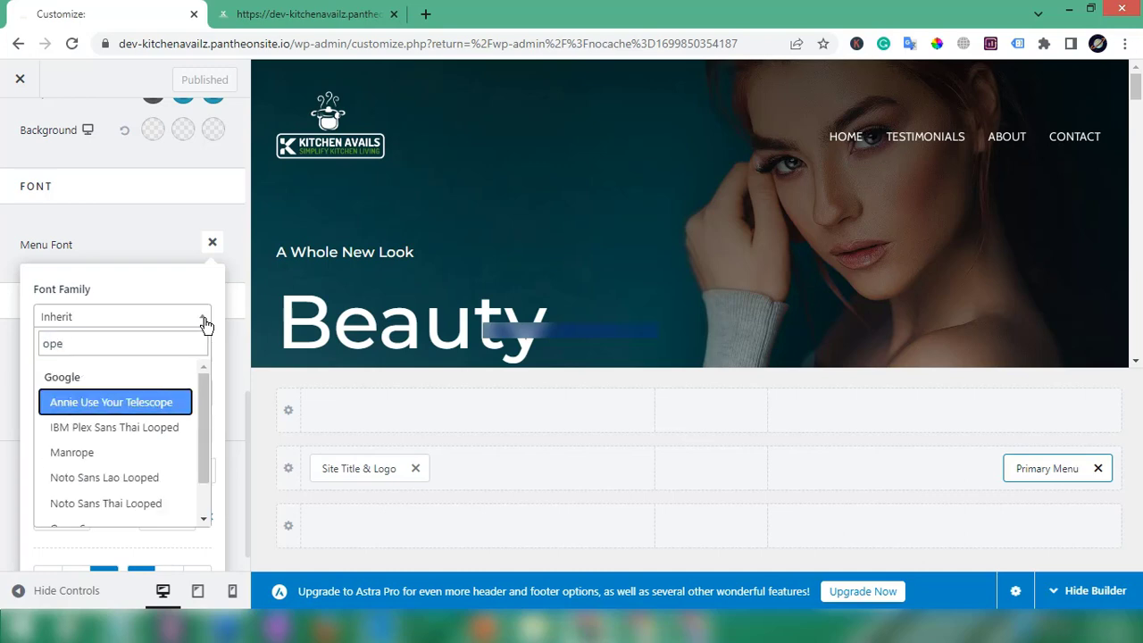
text(n)
key(Tab)
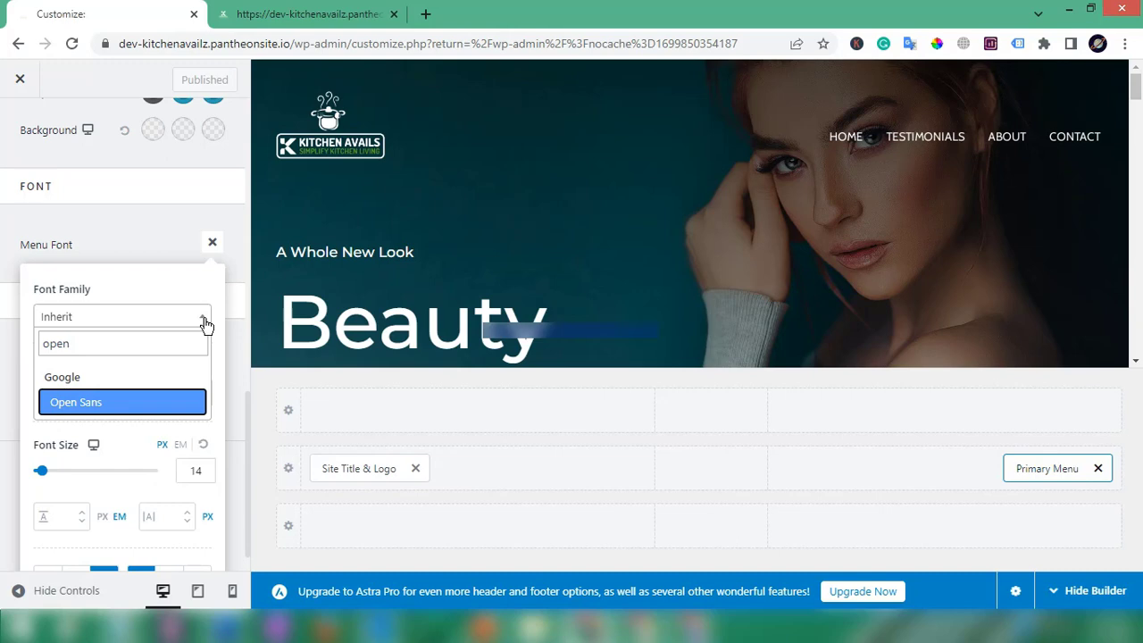
click(139, 403)
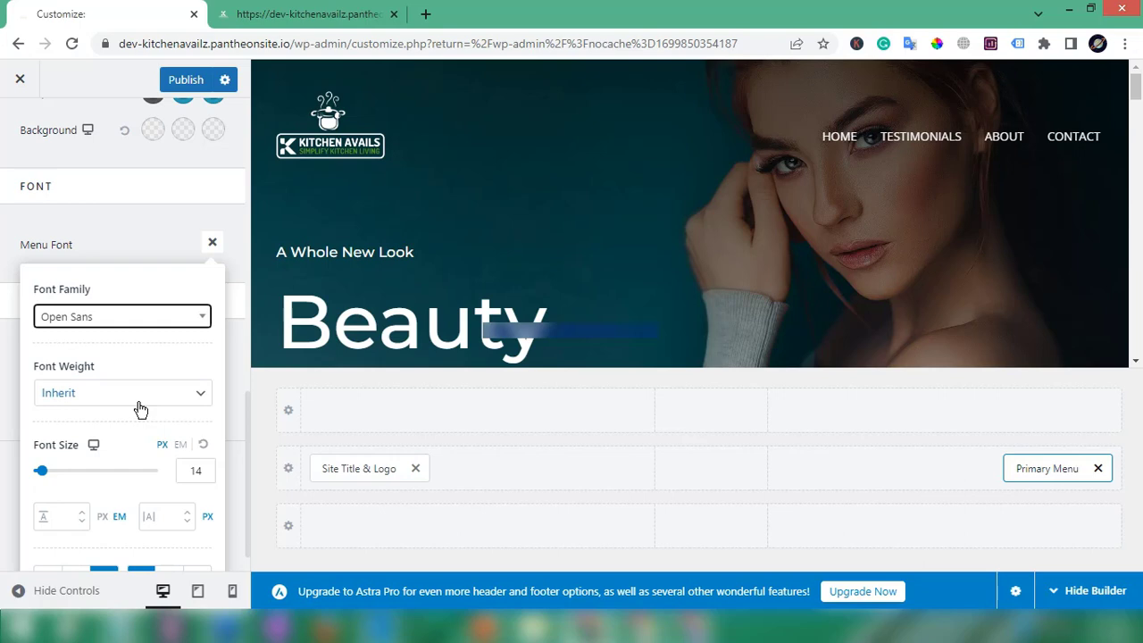
Step: Set the Primary Menu's font size to 25 px and publish the changes
scroll(140, 409, down, 1)
double_click(193, 435)
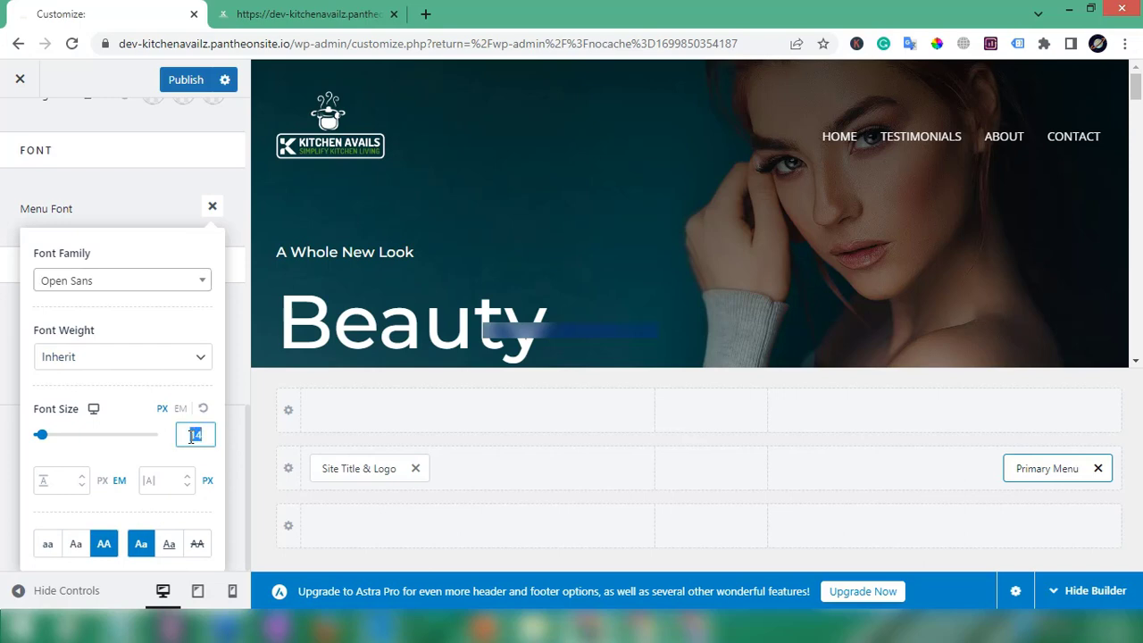
text(25)
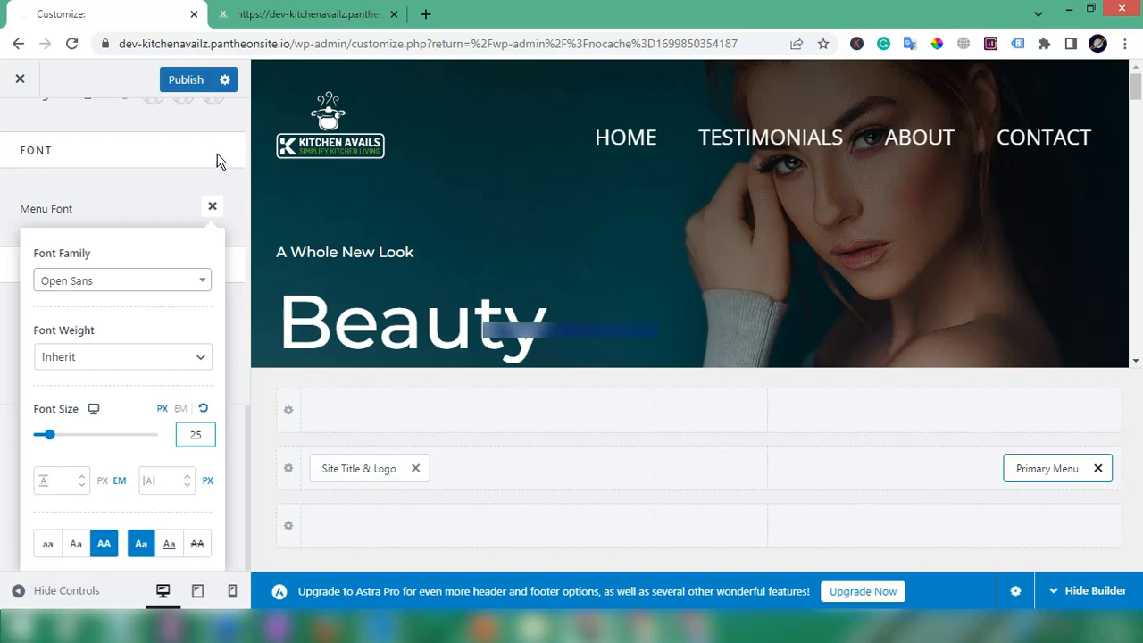
click(182, 90)
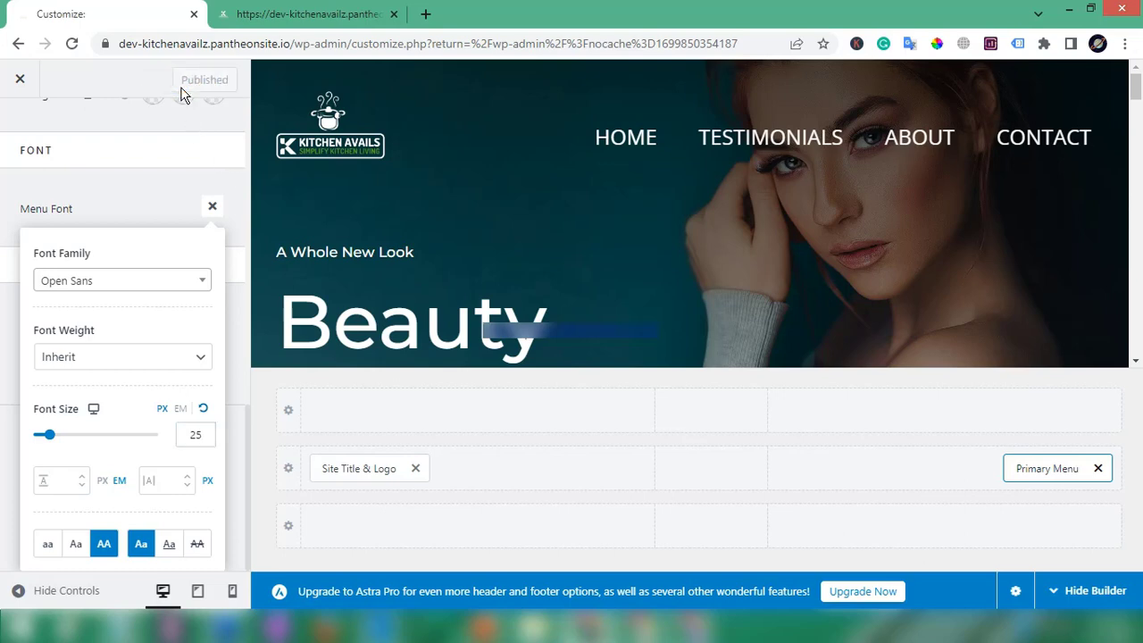
Step: Reload the live homepage to check the header menu's font, and return to the customizer
click(259, 14)
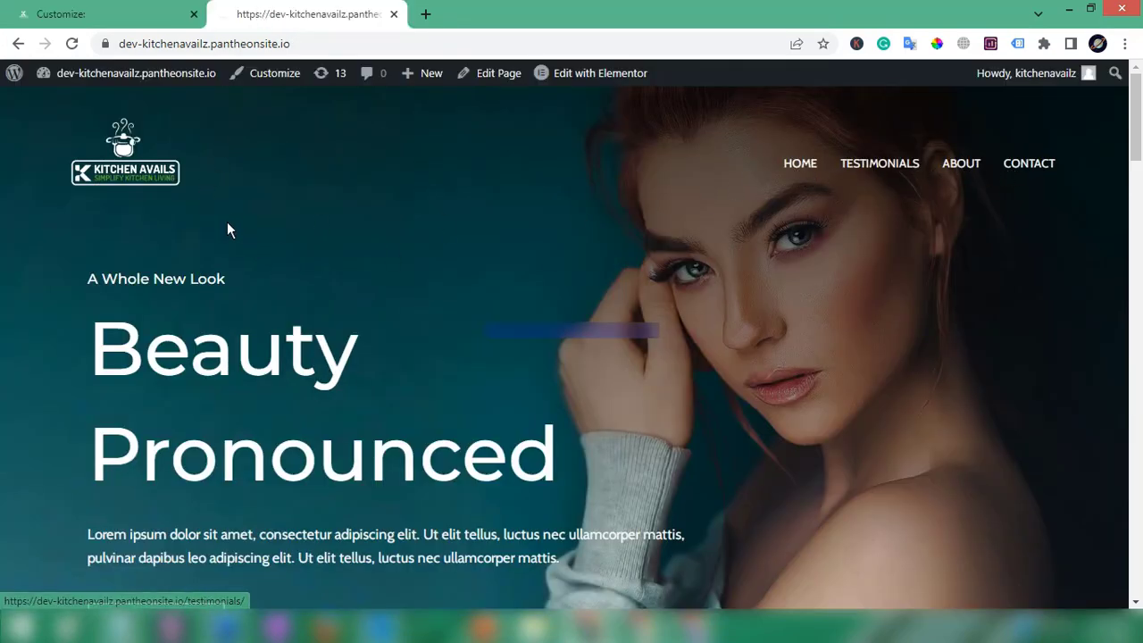
click(73, 44)
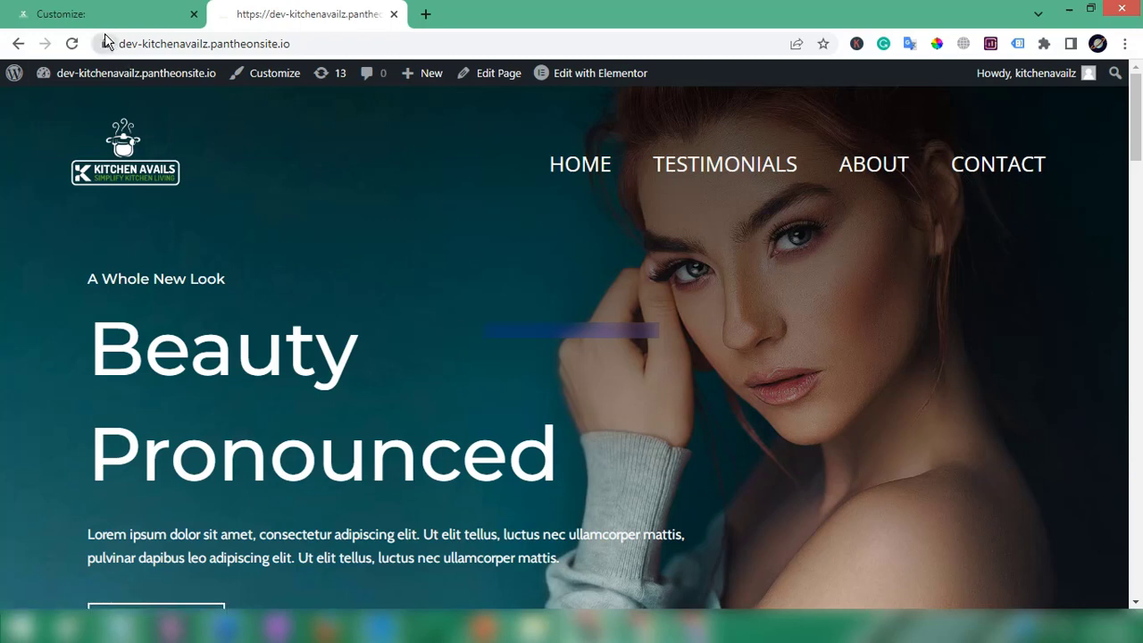
click(78, 16)
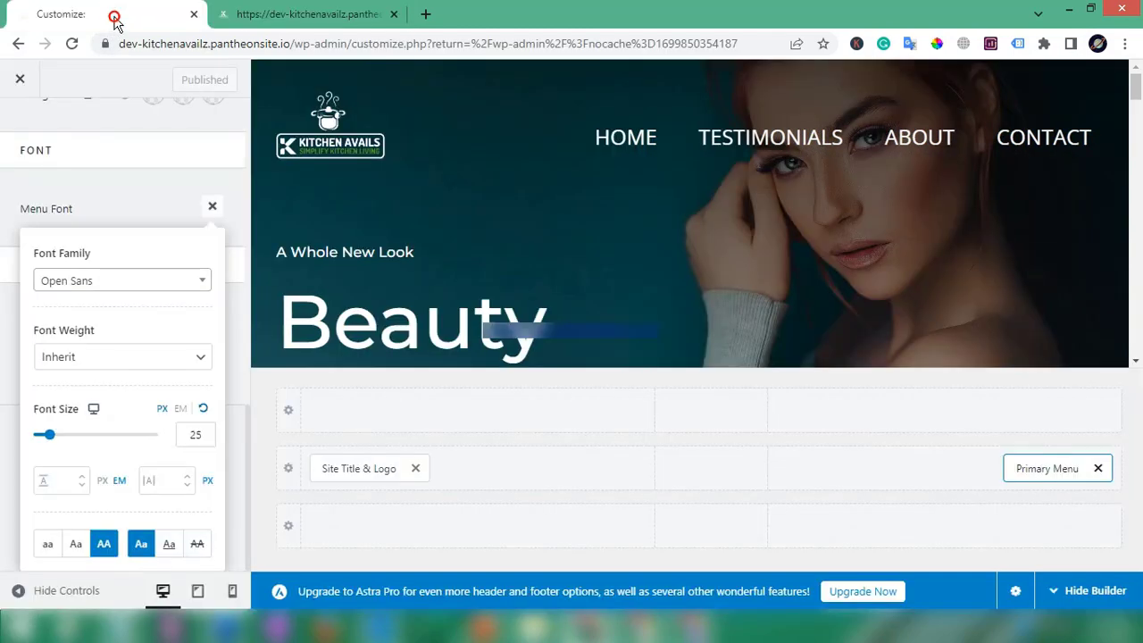
Step: Exit to the dashboard, reopen the theme customizer and open the Global color settings
click(19, 83)
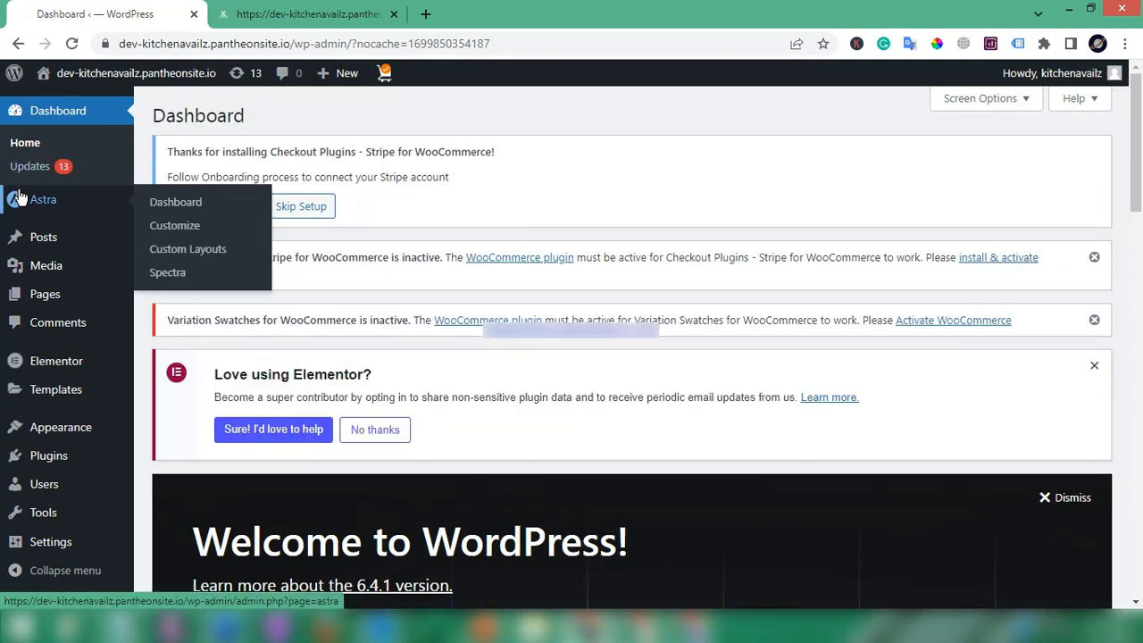
mouse_move(60, 435)
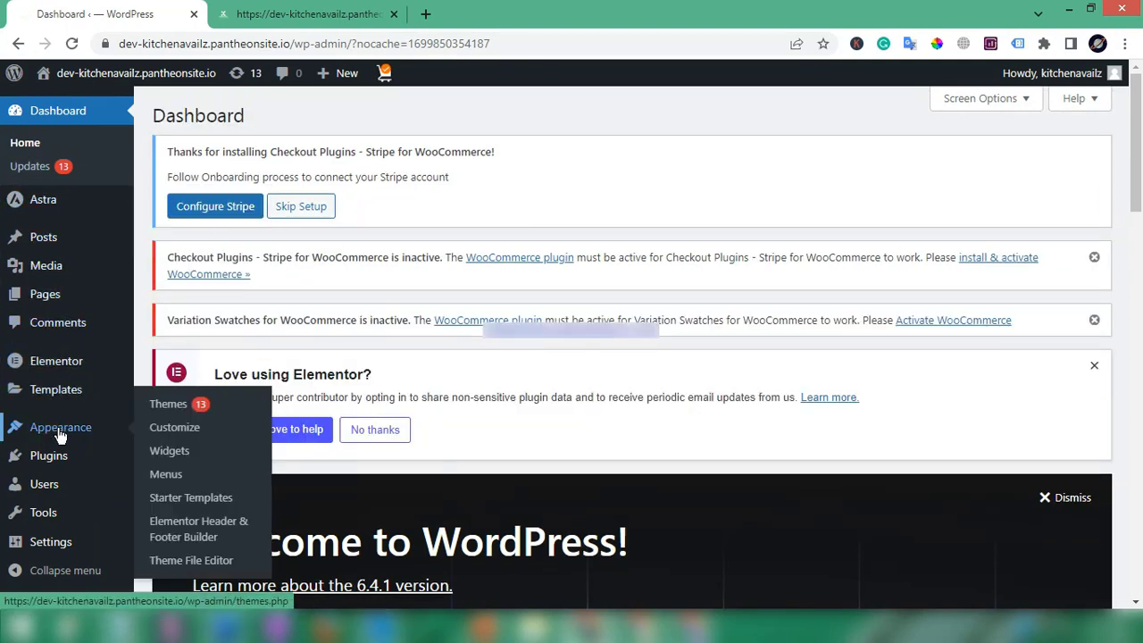
click(181, 433)
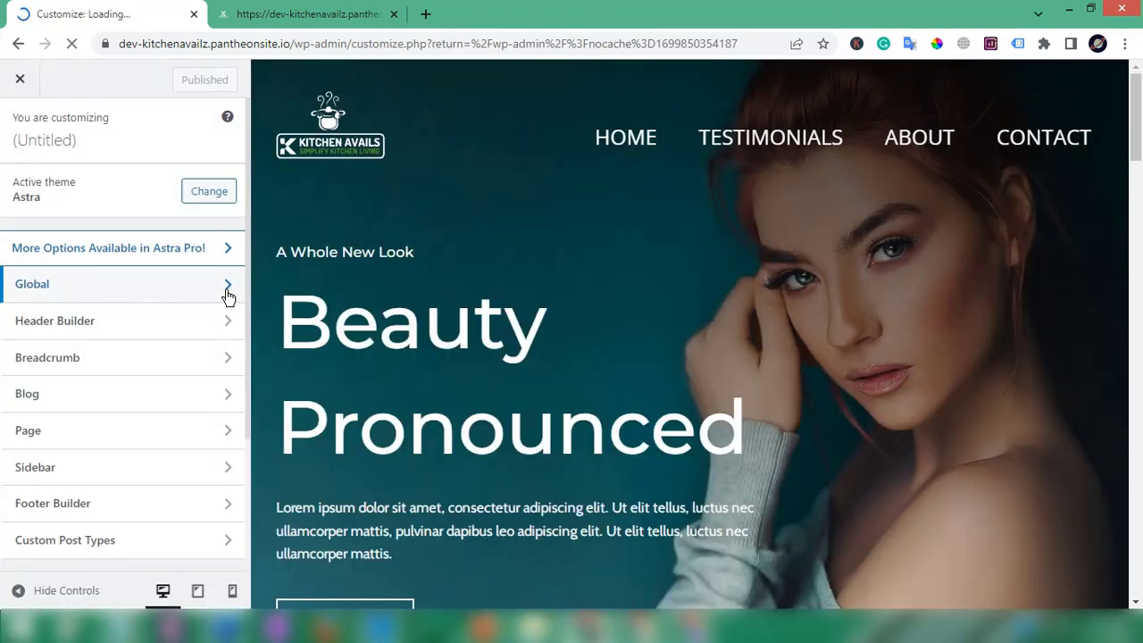
click(228, 286)
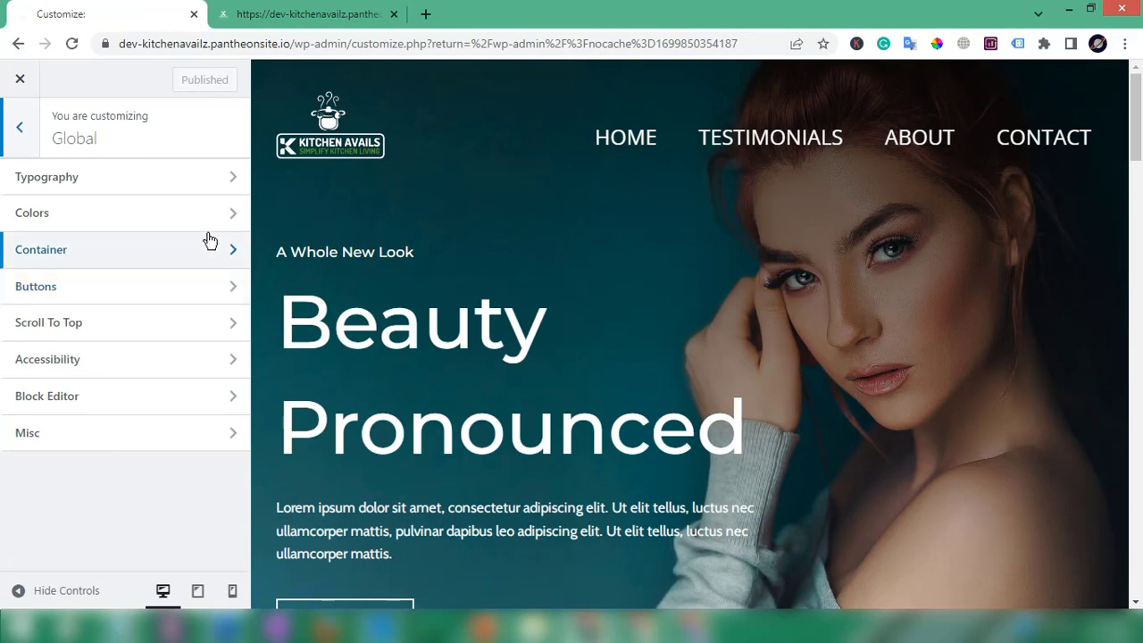
click(232, 215)
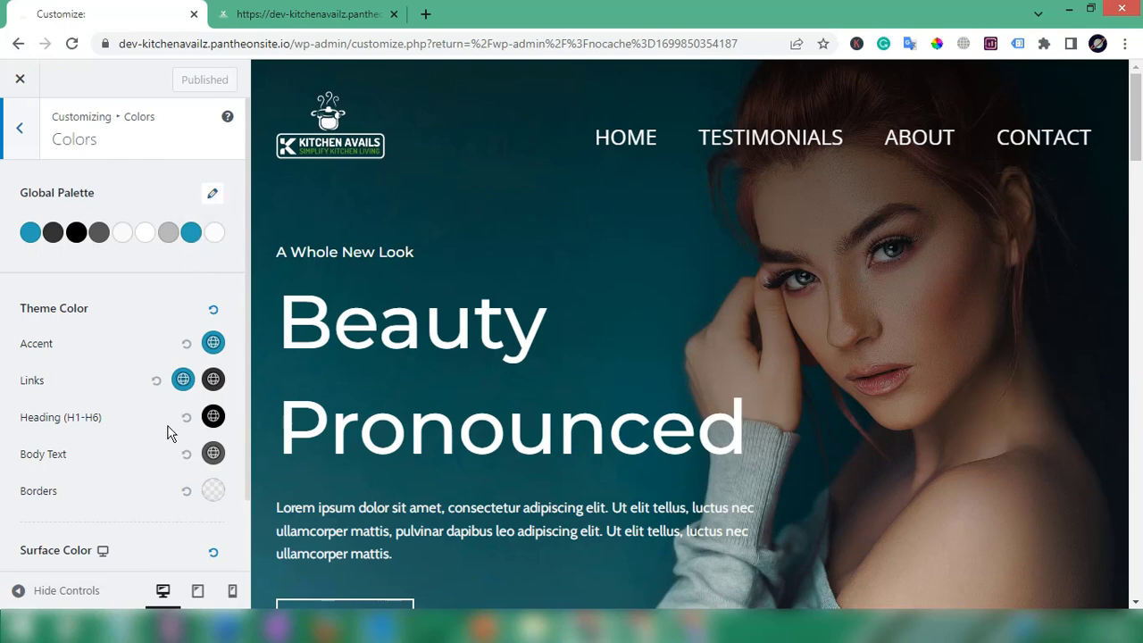
Step: Open the color picker for the Site Background surface color and shift its hue to green
scroll(169, 432, down, 1)
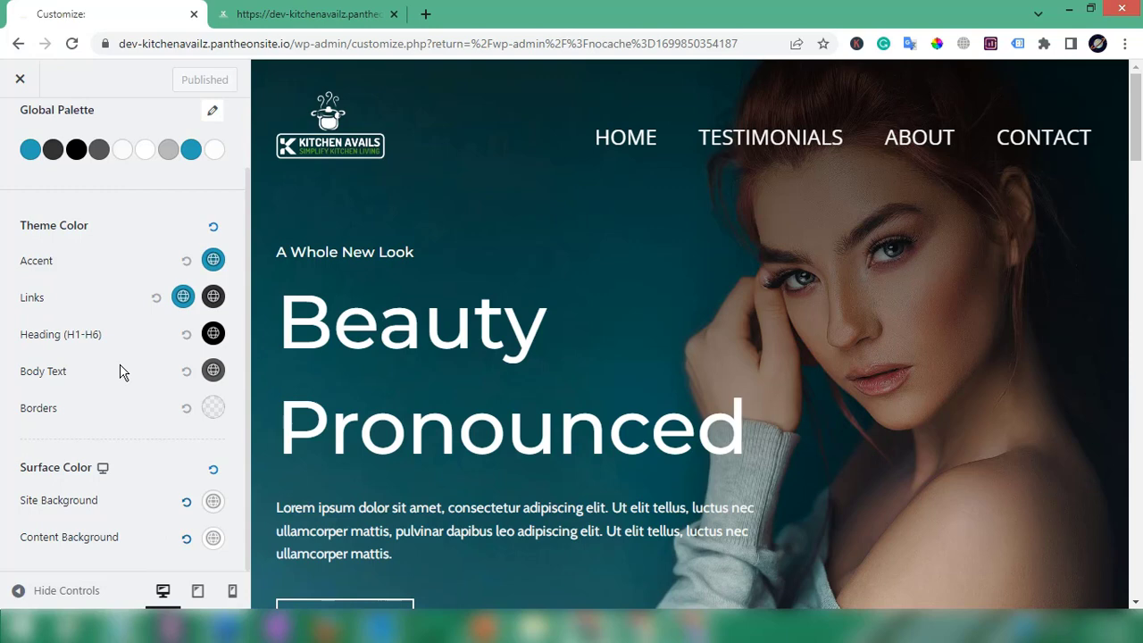
scroll(122, 373, up, 1)
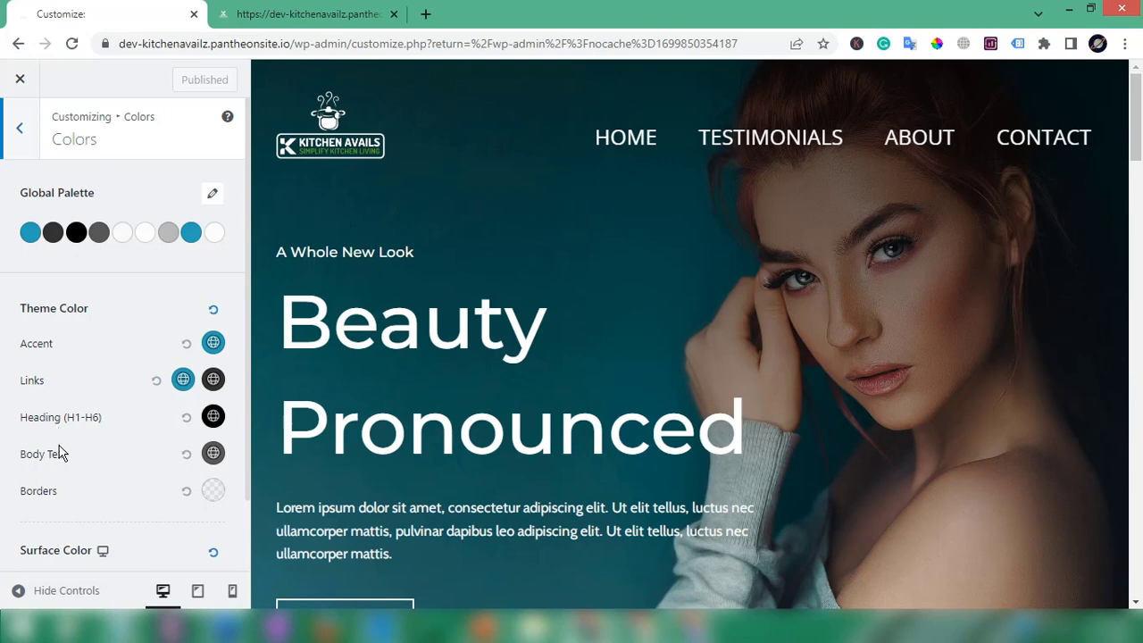
scroll(63, 452, down, 1)
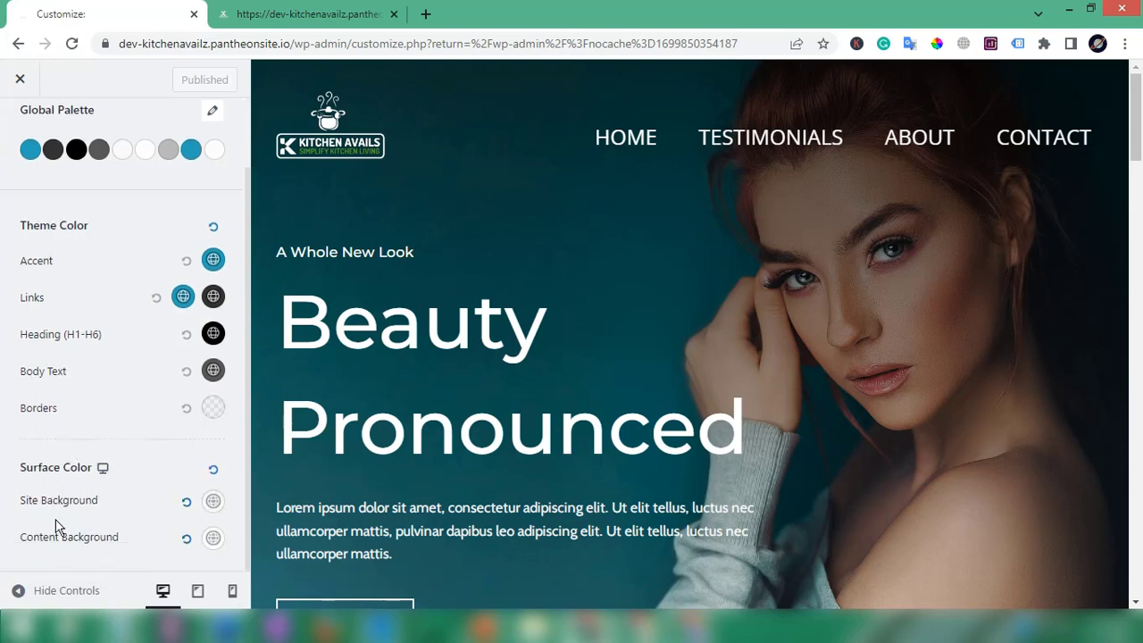
click(214, 502)
scroll(215, 511, down, 3)
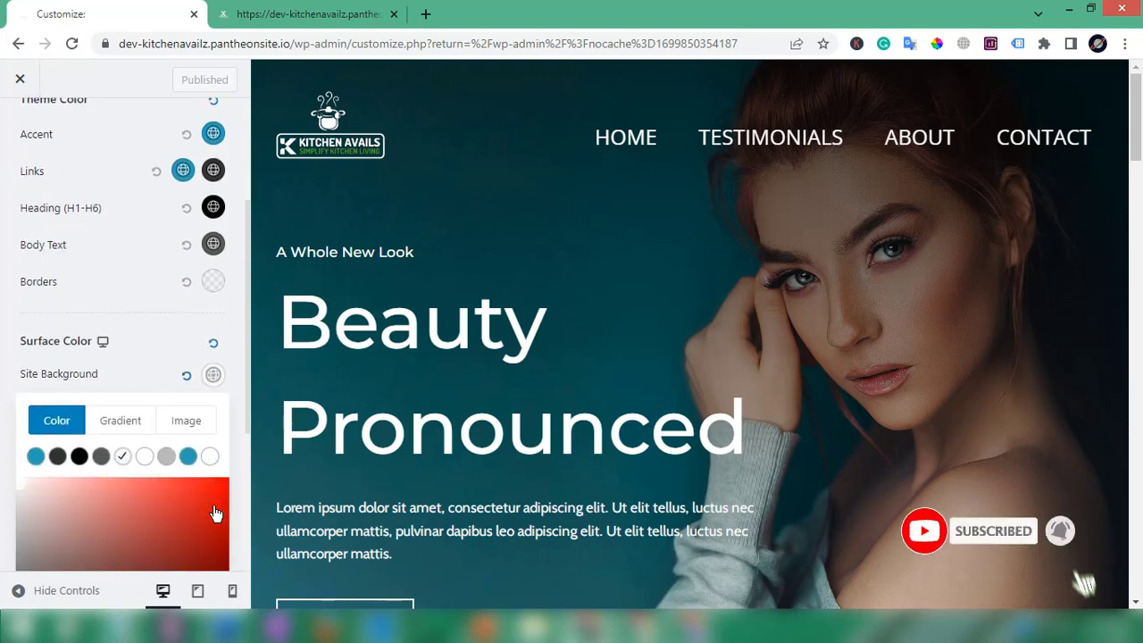
scroll(214, 510, down, 1)
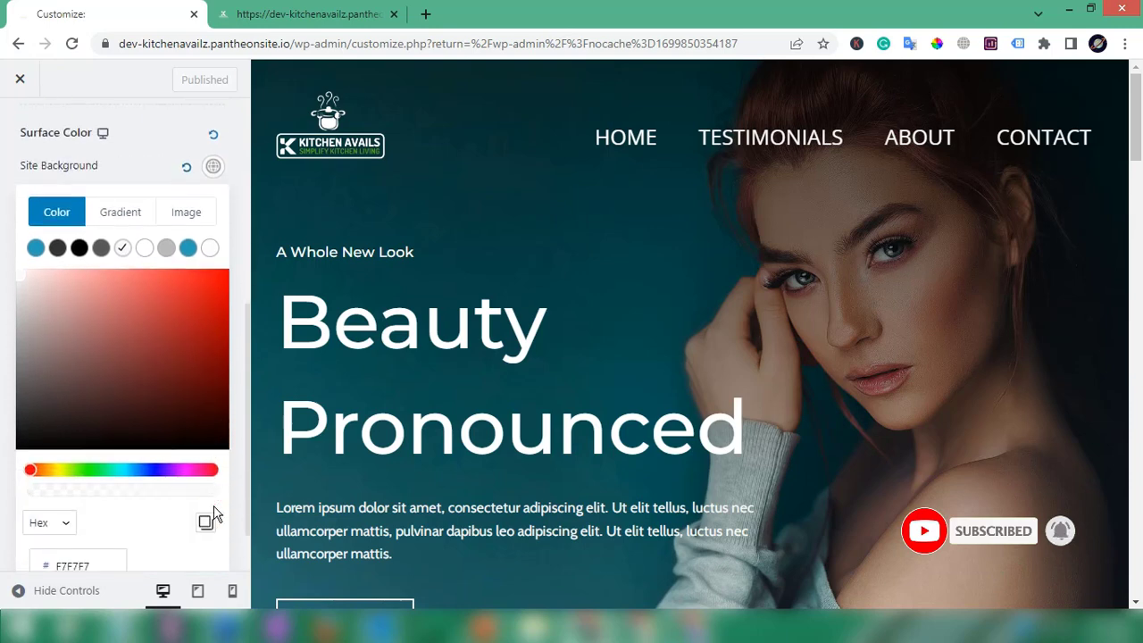
scroll(213, 516, down, 1)
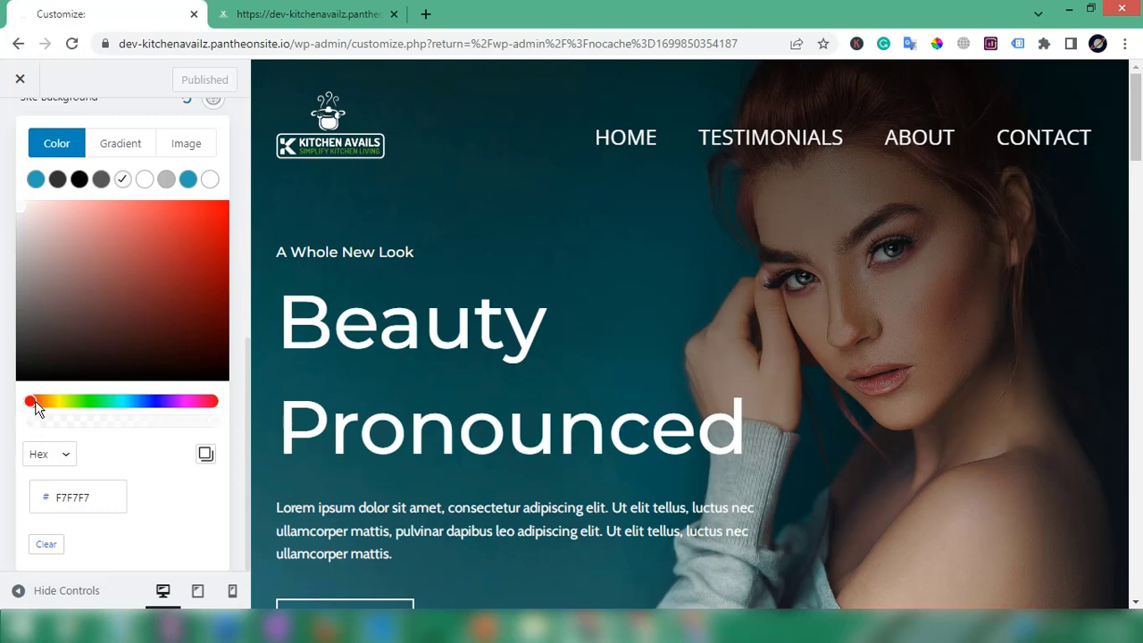
drag(32, 403, 97, 407)
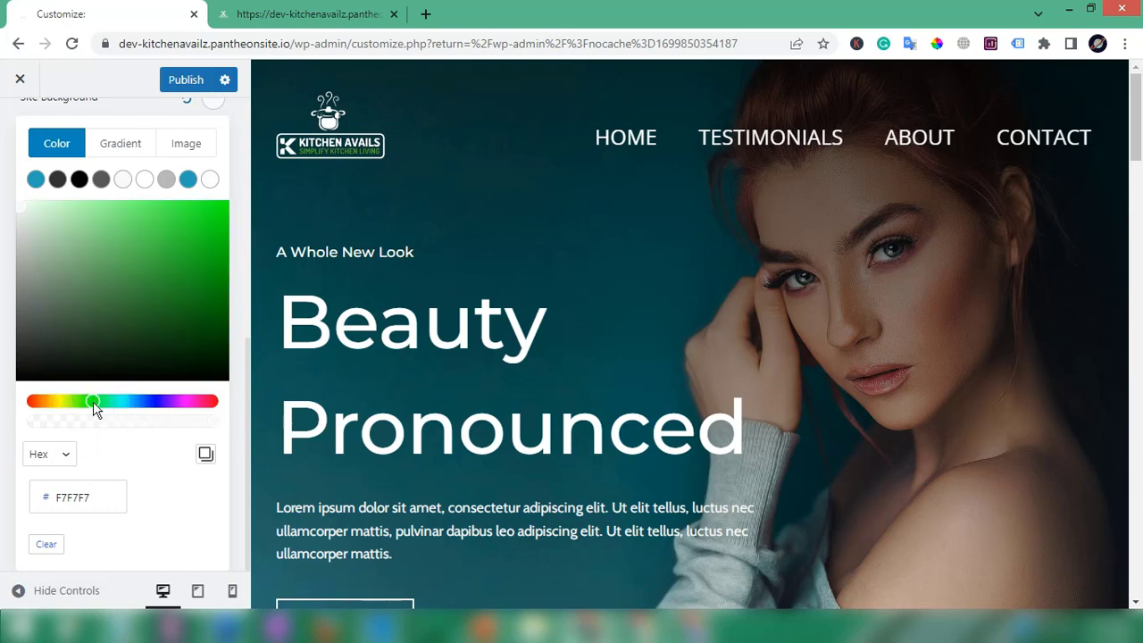
Step: Search Google for "color hunt" in a new browser tab and open the Color Hunt website
click(427, 17)
click(440, 350)
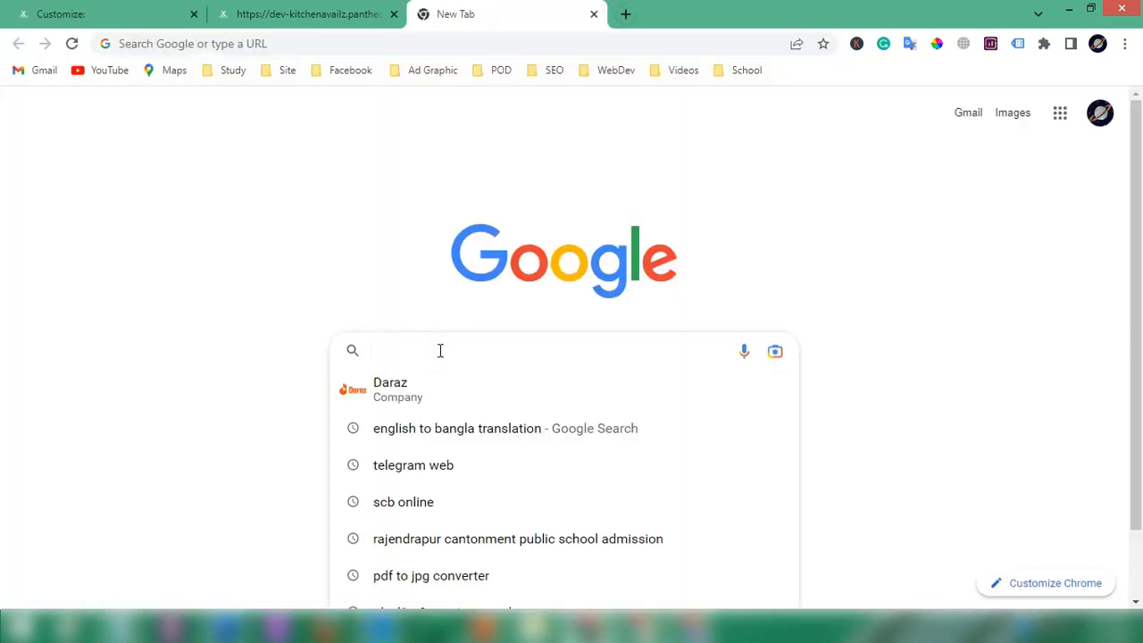
text(color)
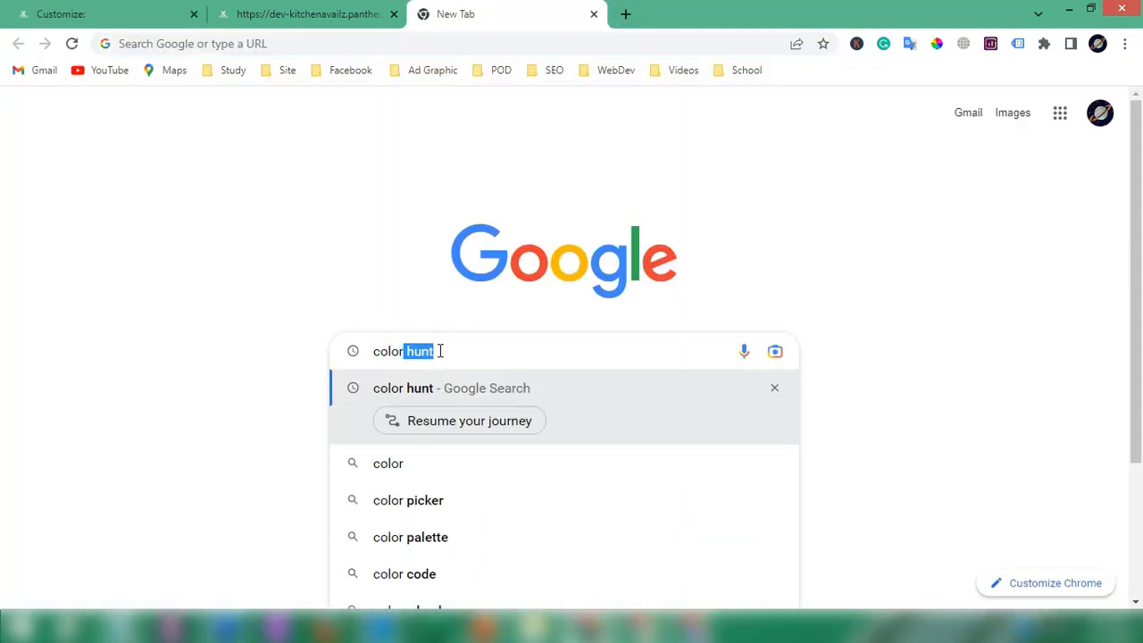
key(Return)
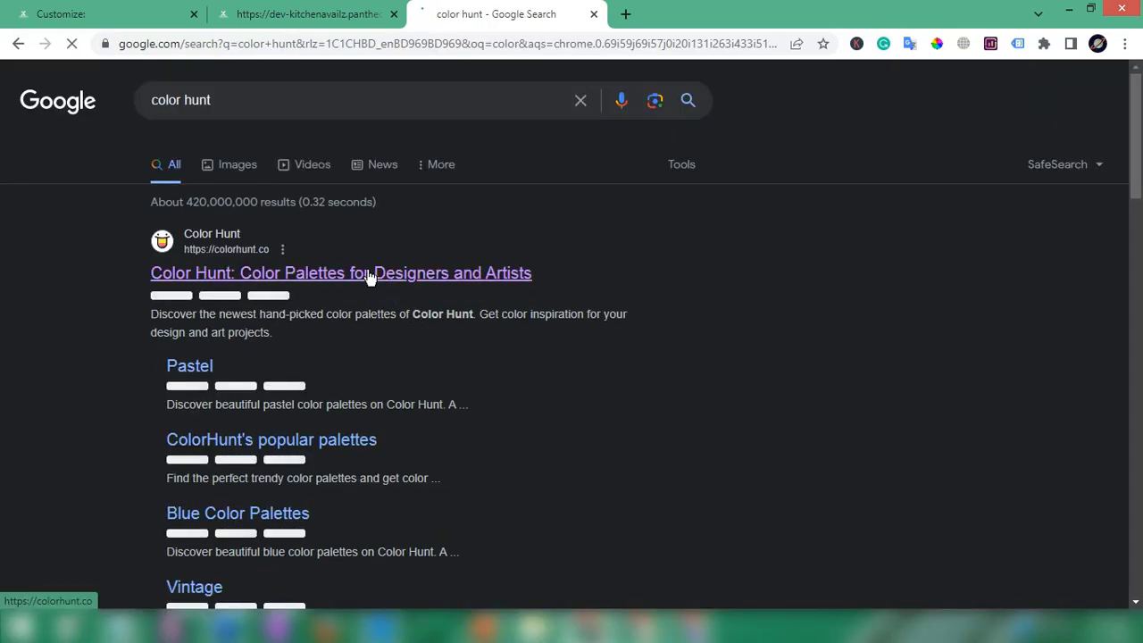
click(370, 273)
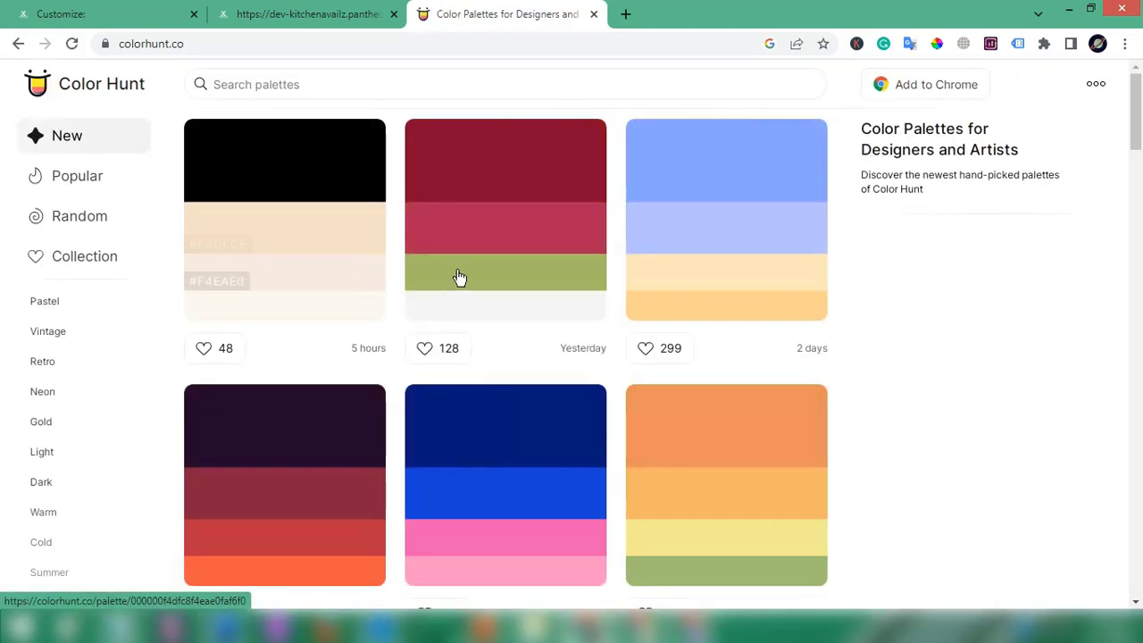
Step: Browse the newest palettes, open the black and beige one, and copy its hex code #000000
scroll(465, 278, down, 4)
scroll(474, 279, down, 15)
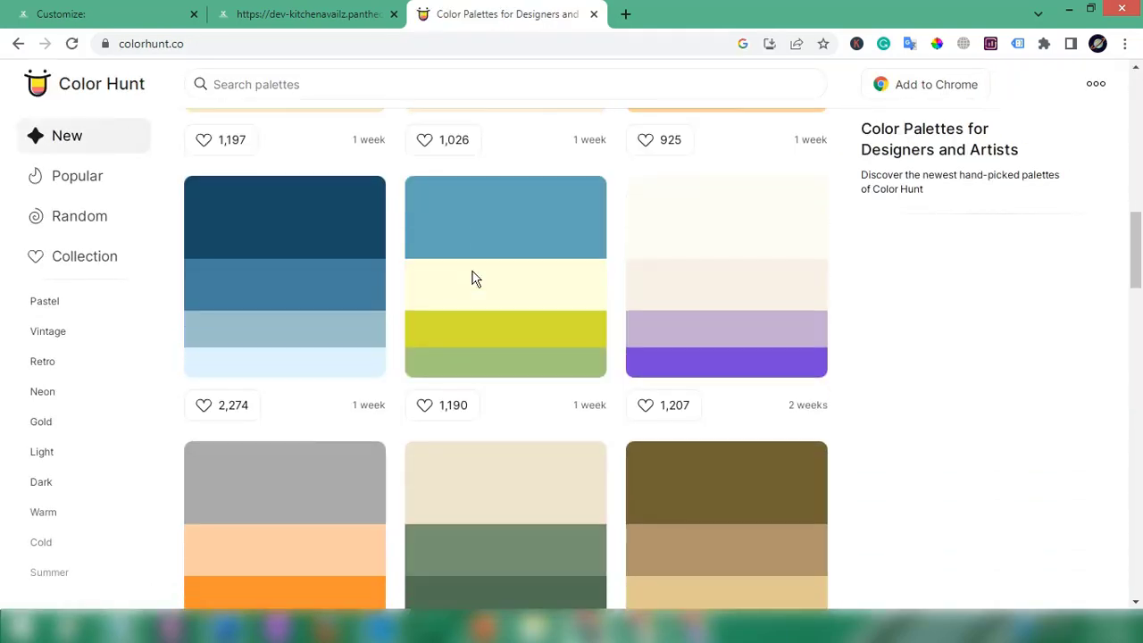
scroll(475, 279, down, 12)
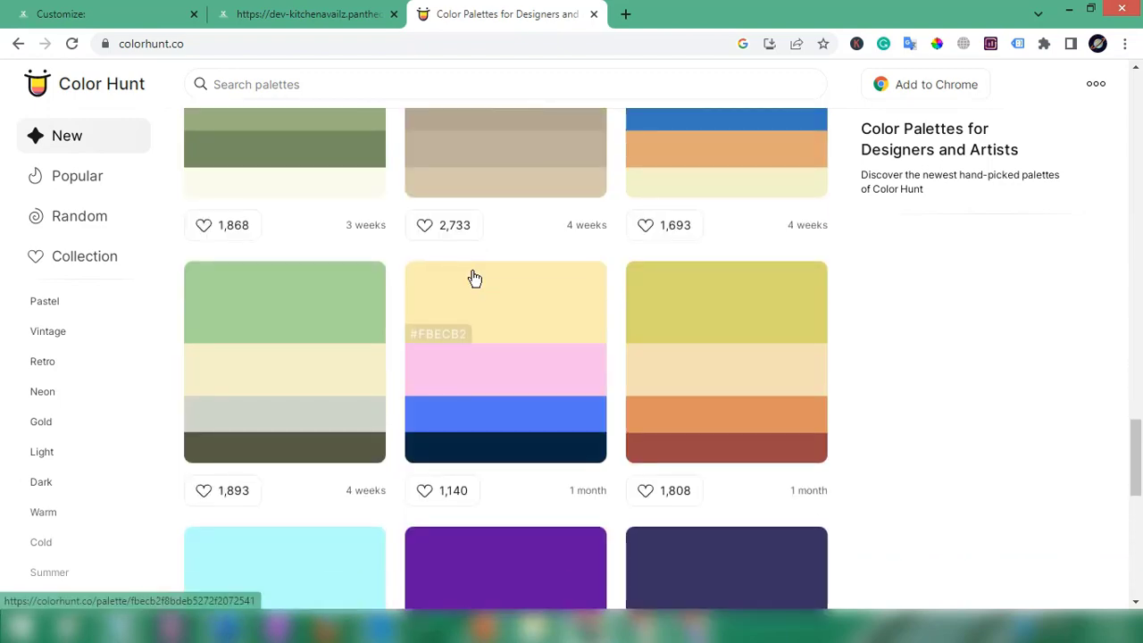
scroll(474, 279, up, 6)
scroll(475, 279, up, 20)
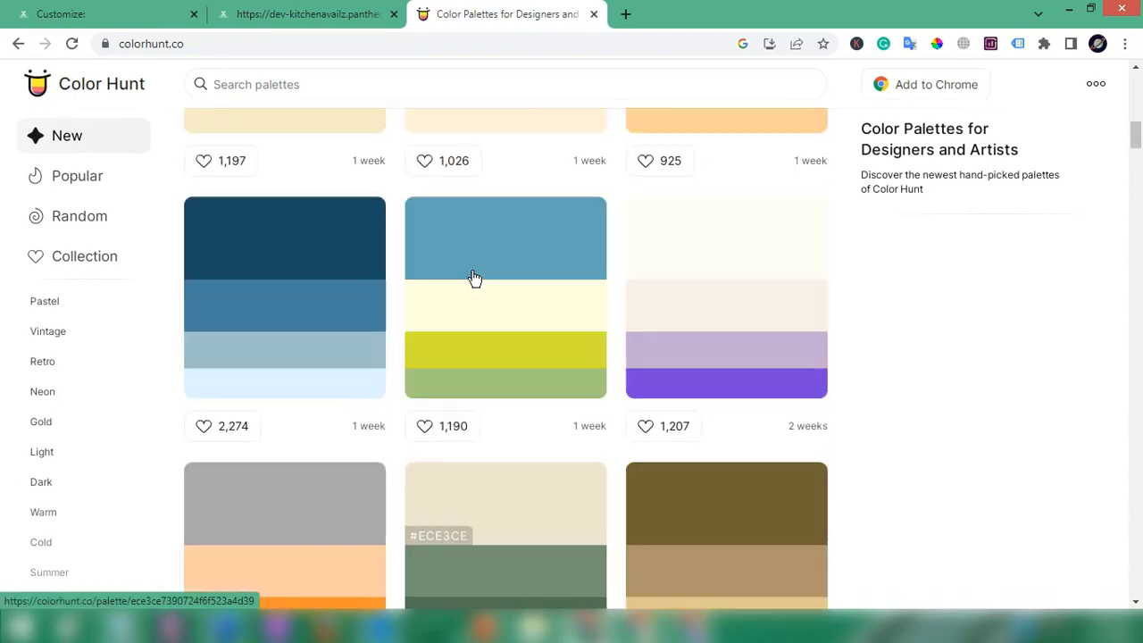
scroll(474, 279, up, 1)
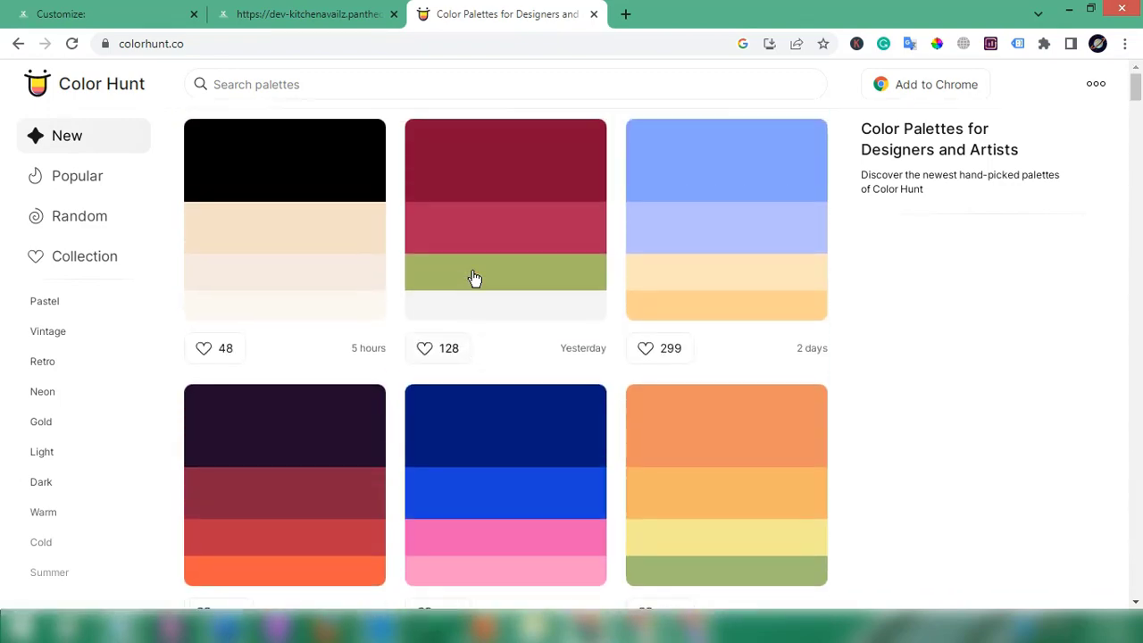
click(235, 187)
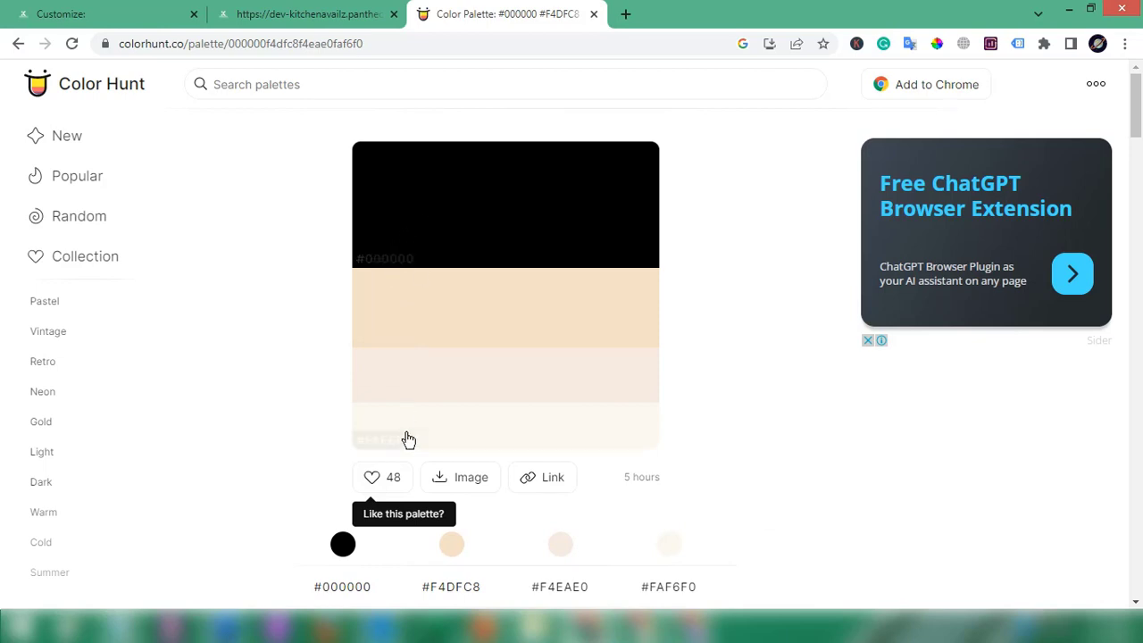
scroll(407, 447, down, 2)
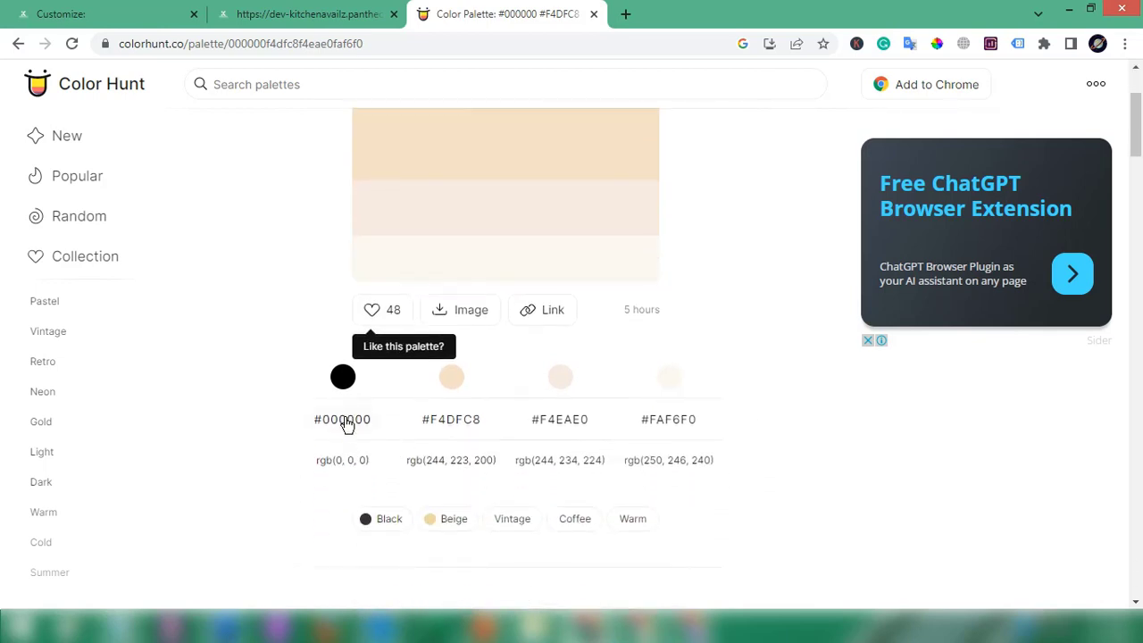
click(347, 418)
Step: Return to the customizer, set the Site Background color to hex 000000, and publish the change
click(109, 15)
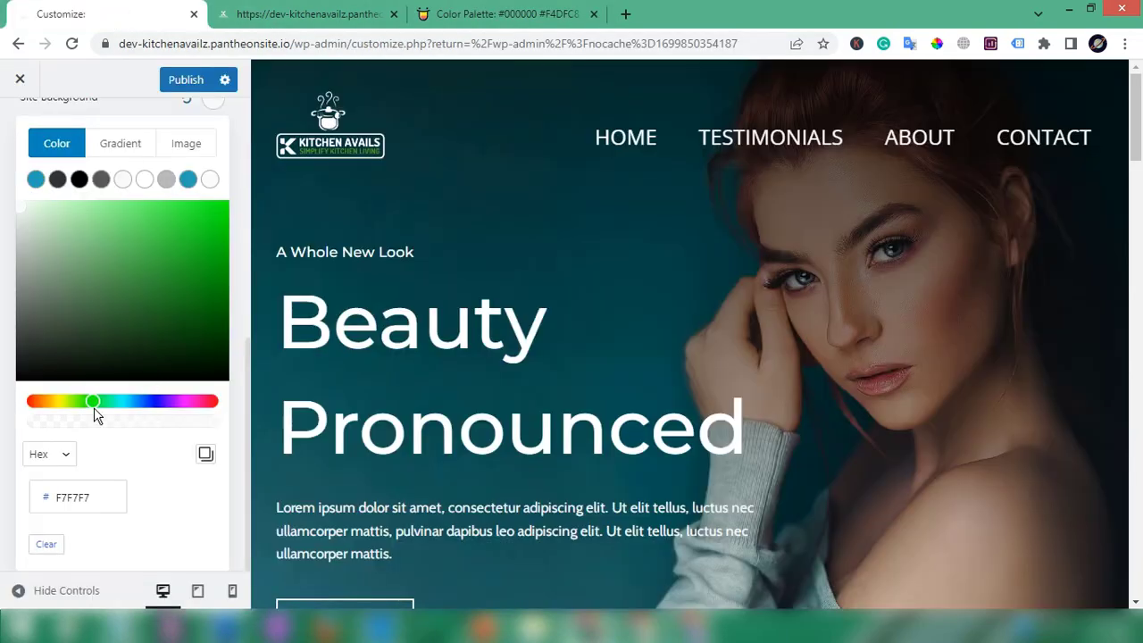
drag(93, 498, 55, 497)
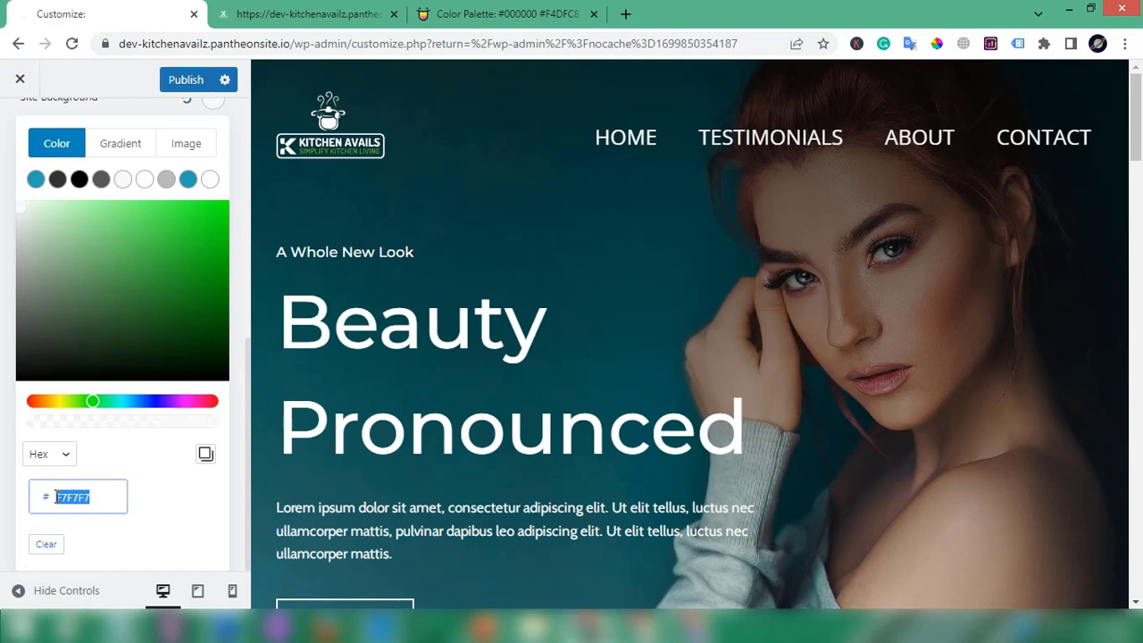
key(ctrl+v)
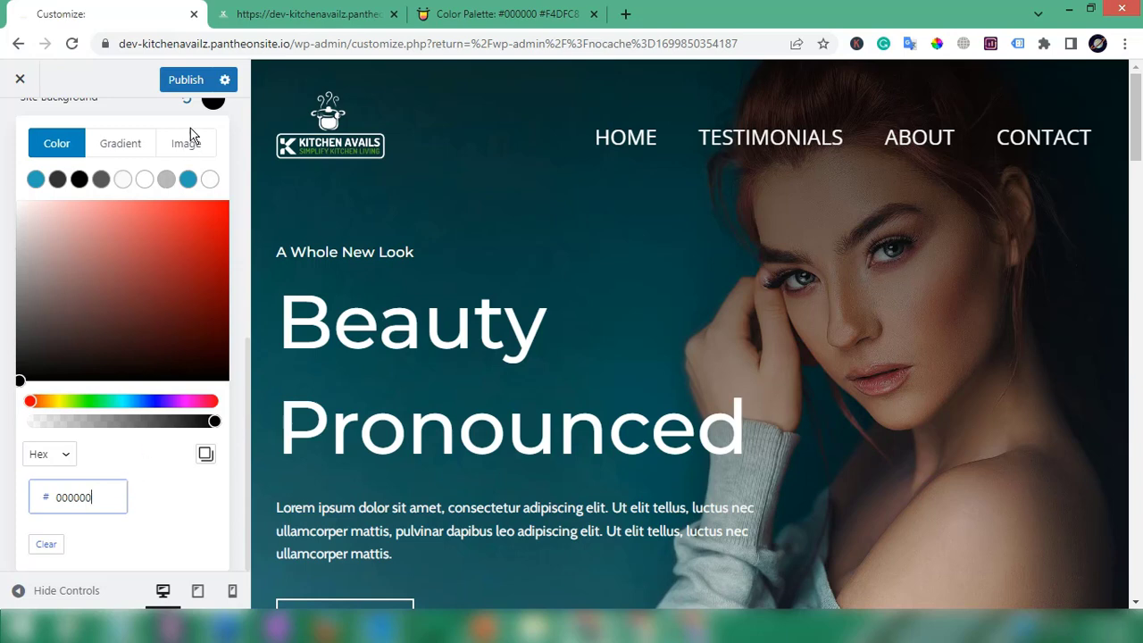
click(184, 80)
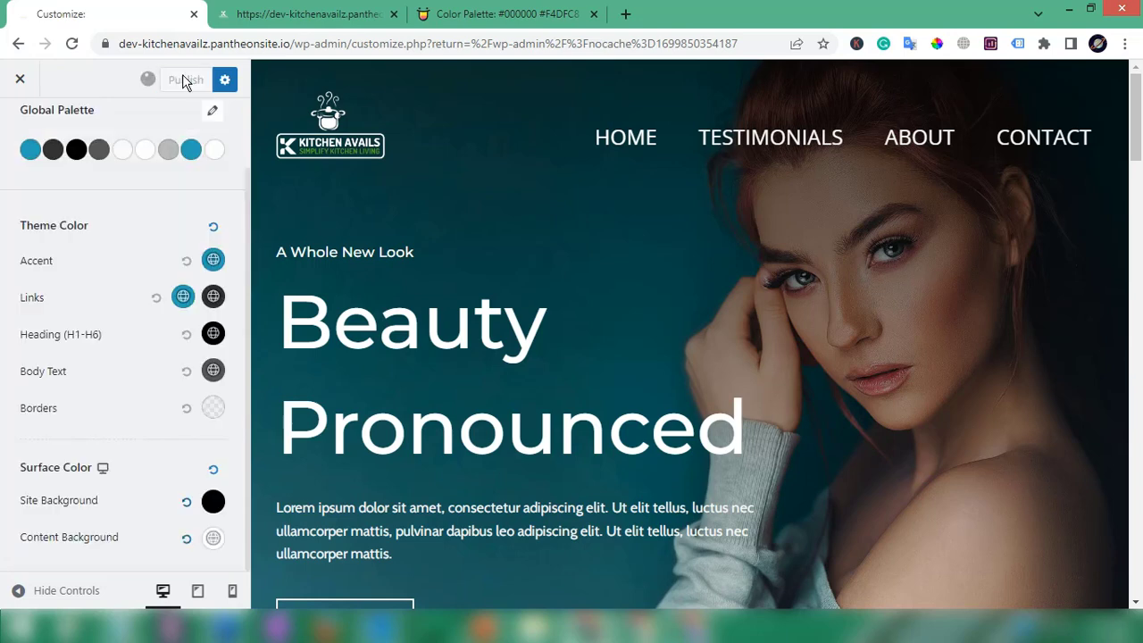
Step: Reload the live homepage in the other browser window and examine the site background down to the footer
key(alt+Tab)
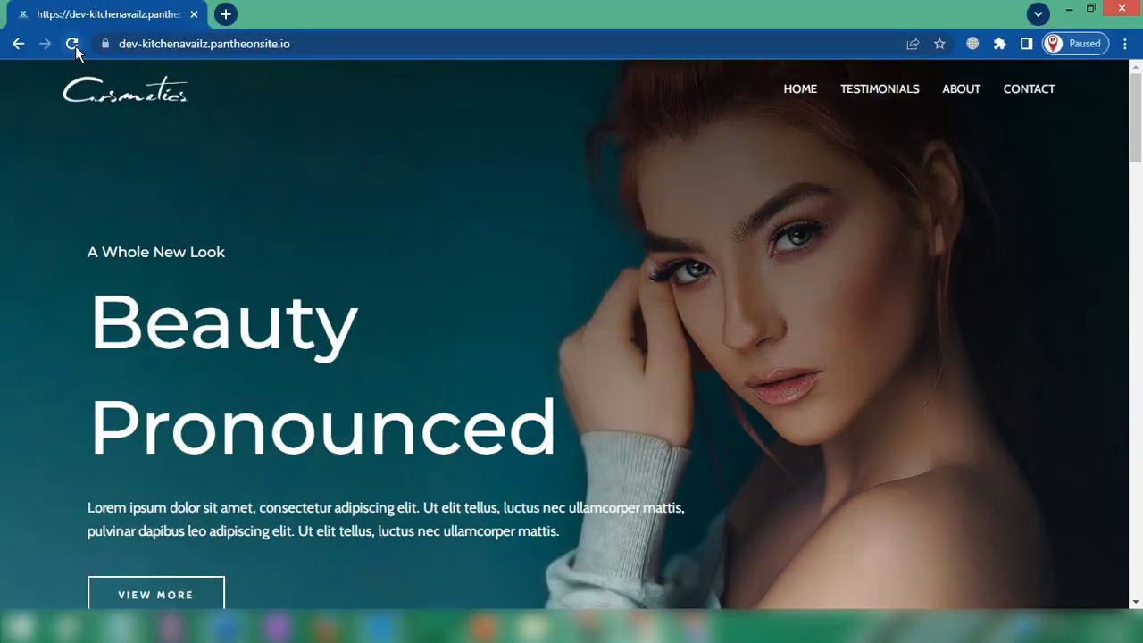
click(73, 45)
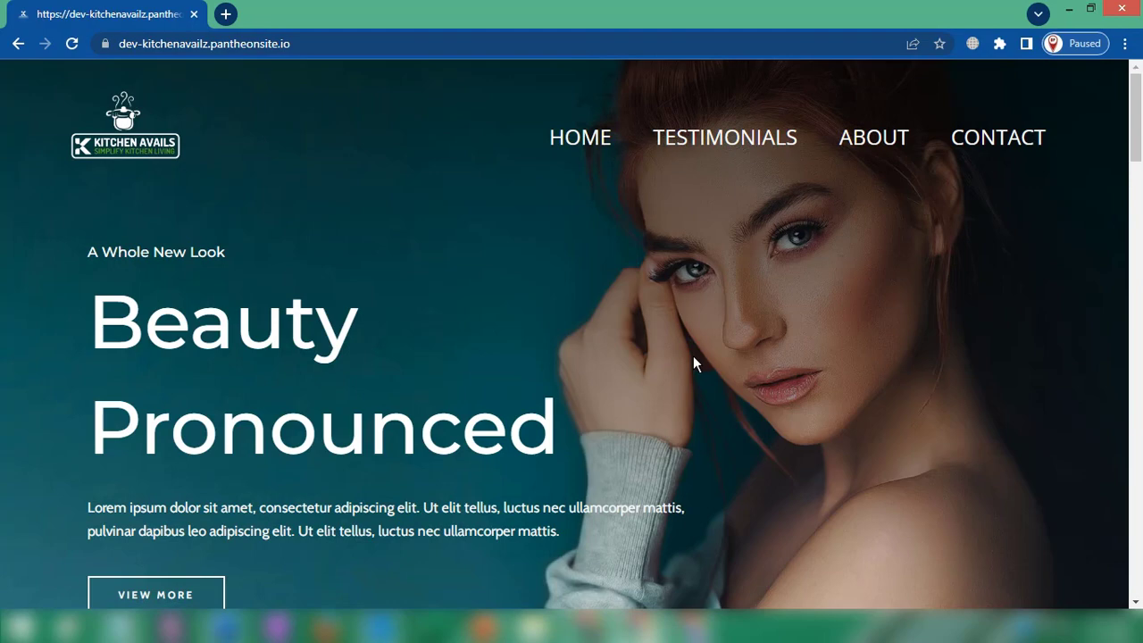
scroll(693, 355, down, 8)
scroll(517, 257, down, 7)
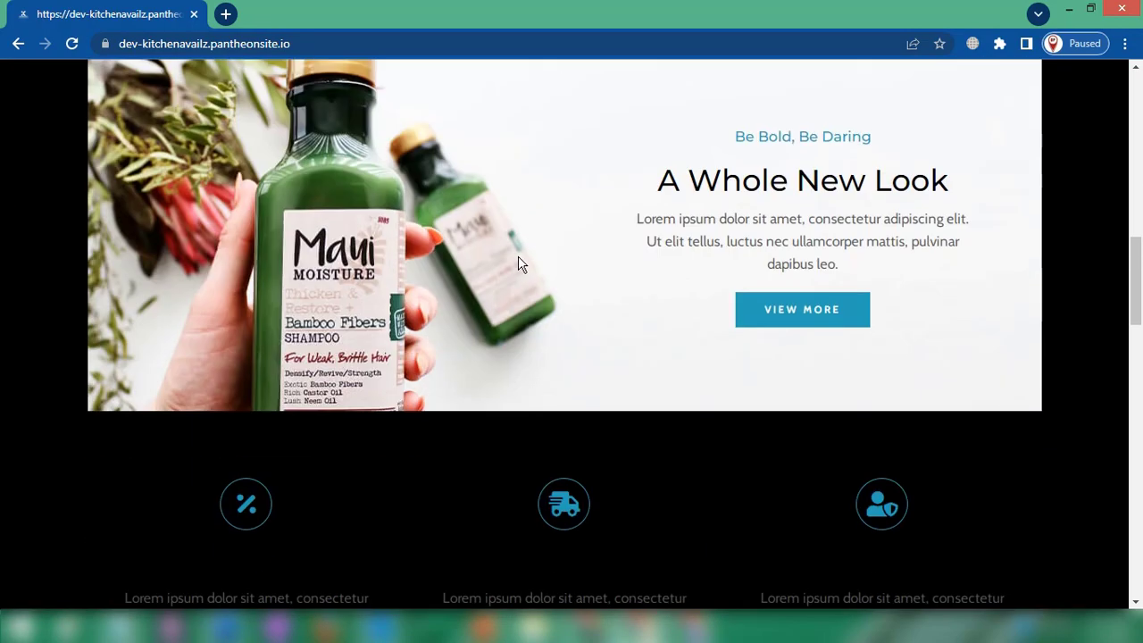
scroll(406, 206, down, 4)
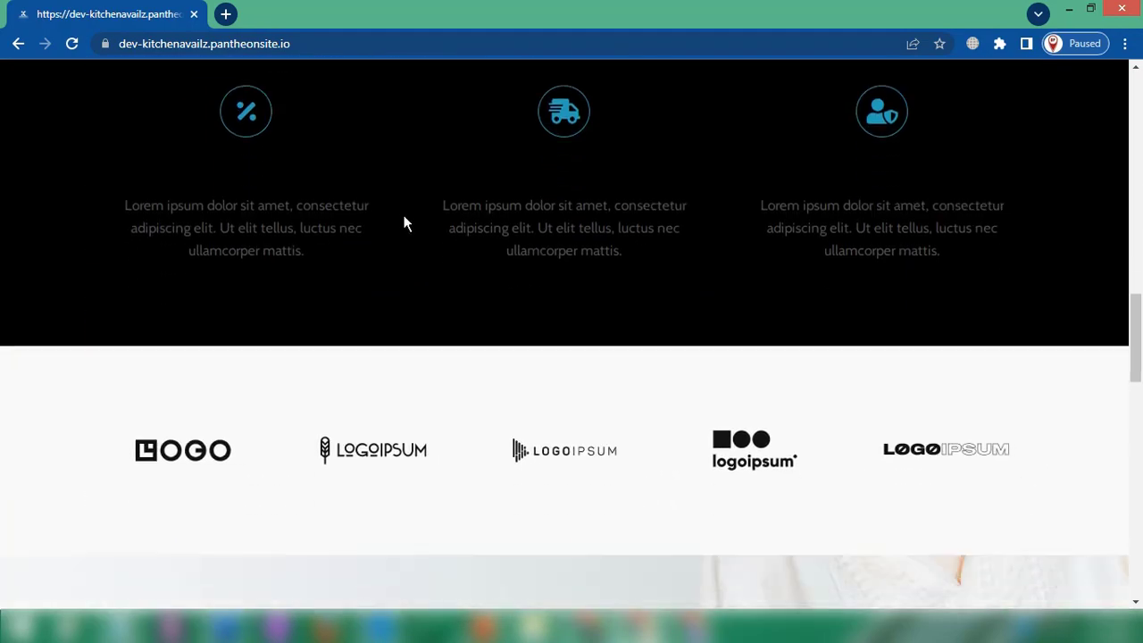
scroll(405, 223, down, 6)
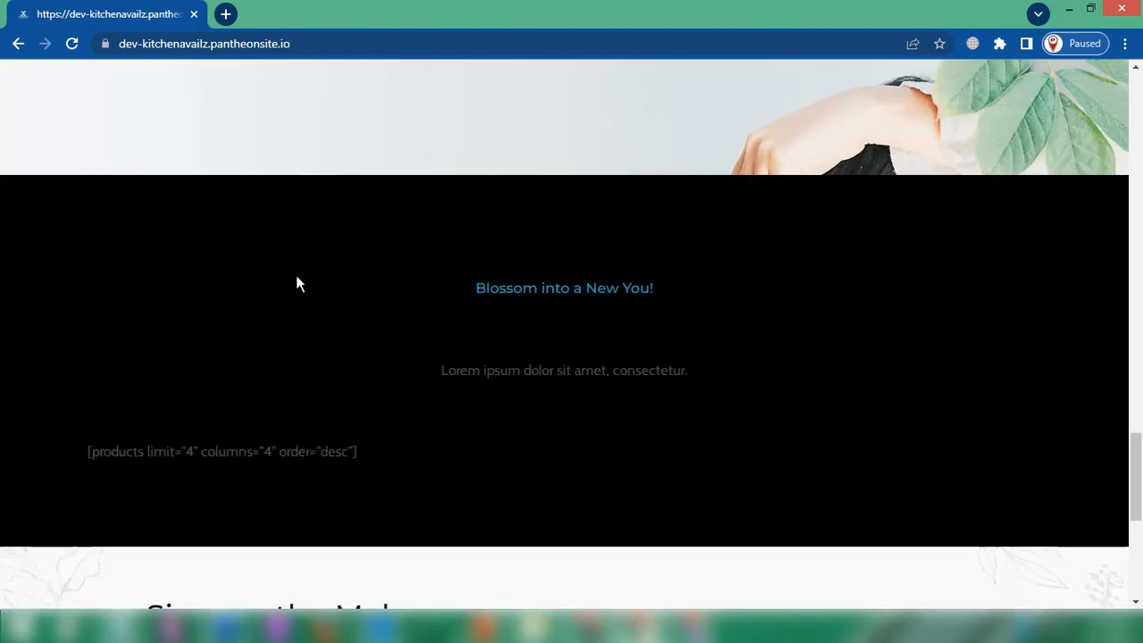
scroll(458, 400, down, 3)
scroll(456, 402, down, 2)
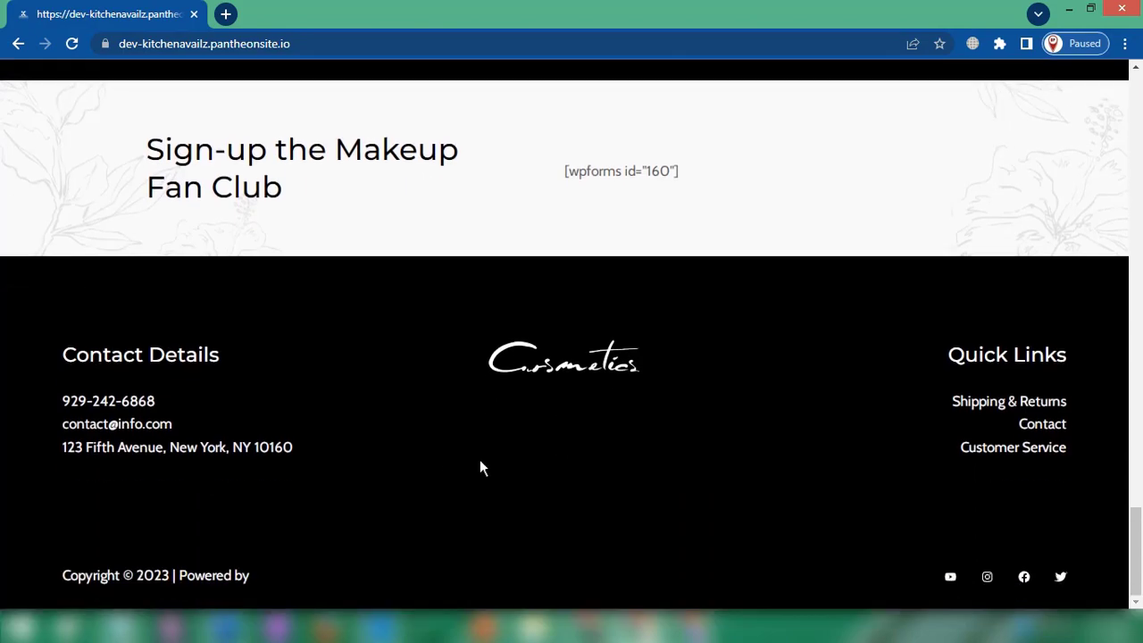
scroll(480, 466, up, 20)
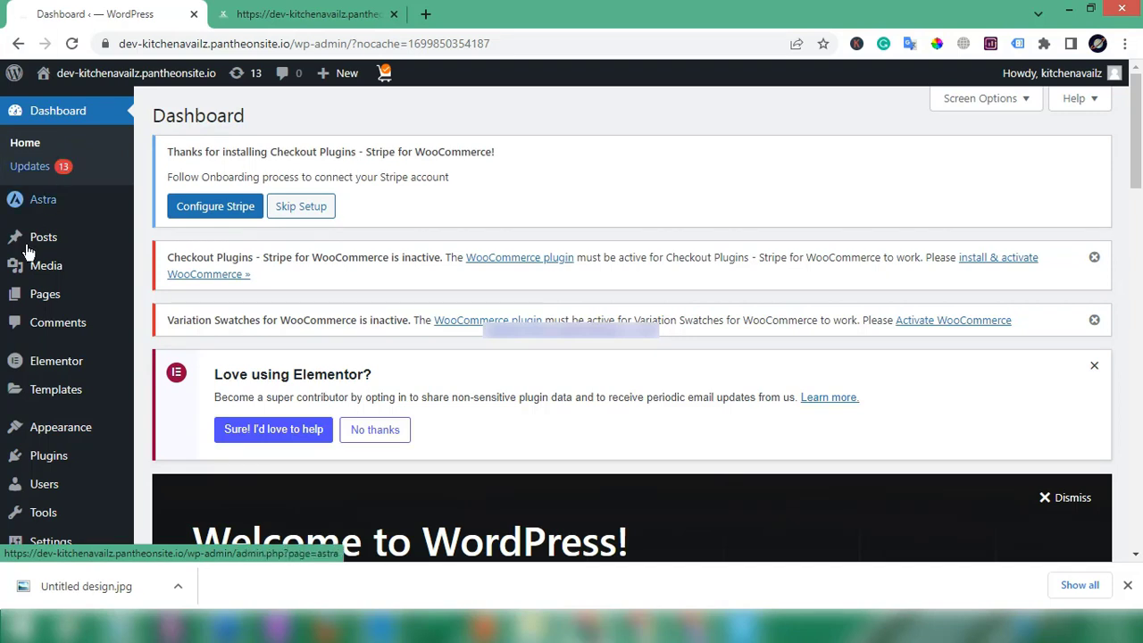
Step: From the WordPress dashboard, list all pages and open the Home page for editing with Elementor
click(39, 299)
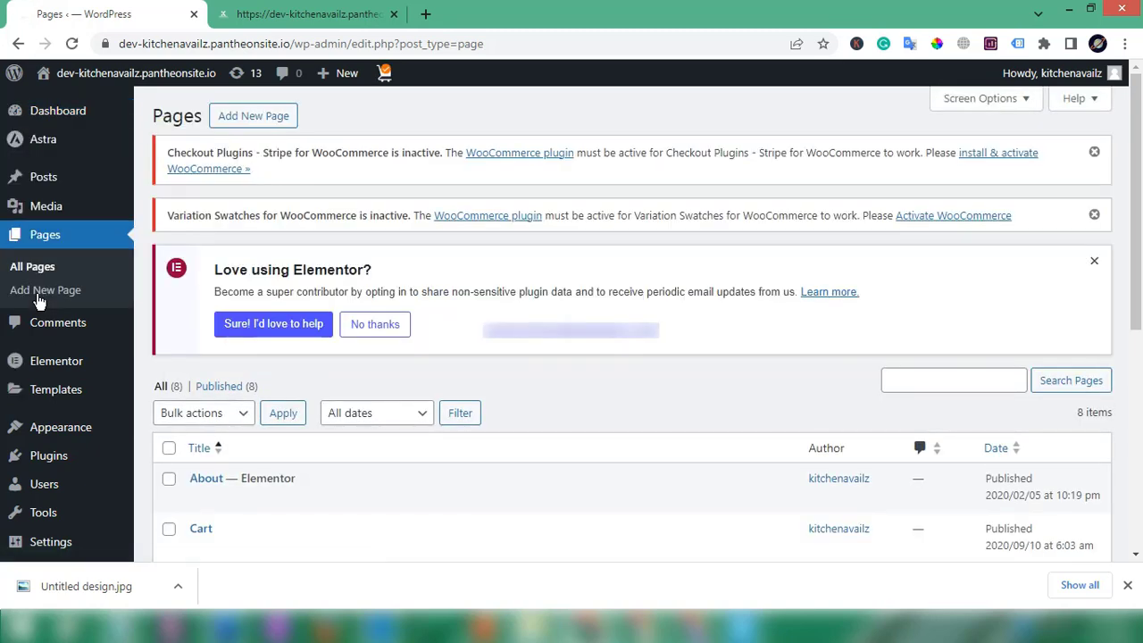
scroll(334, 431, down, 3)
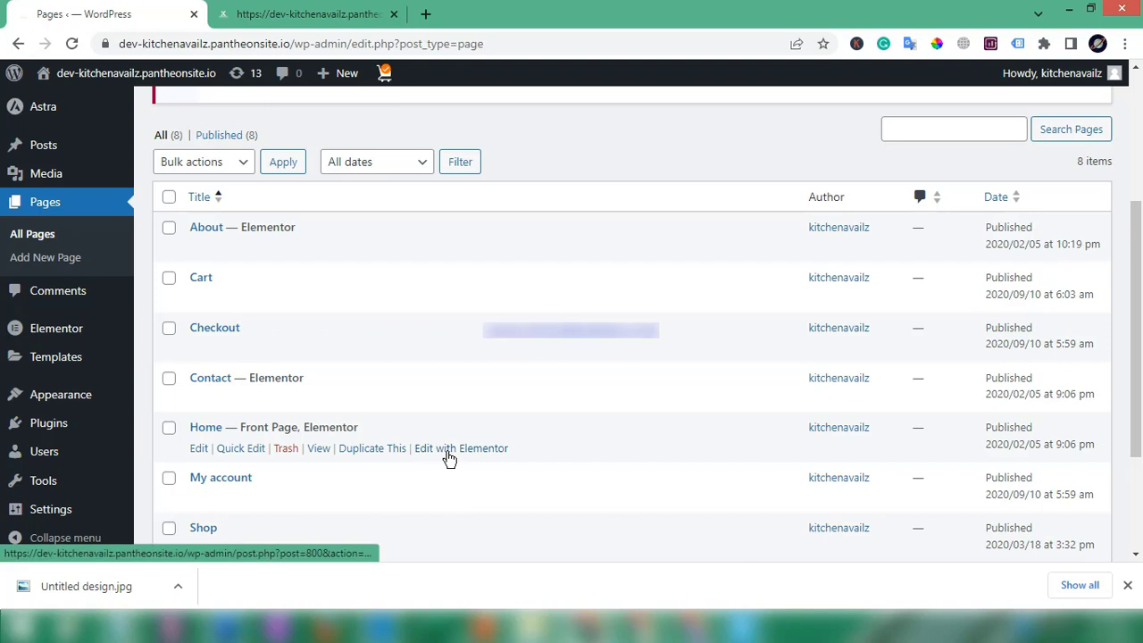
click(449, 453)
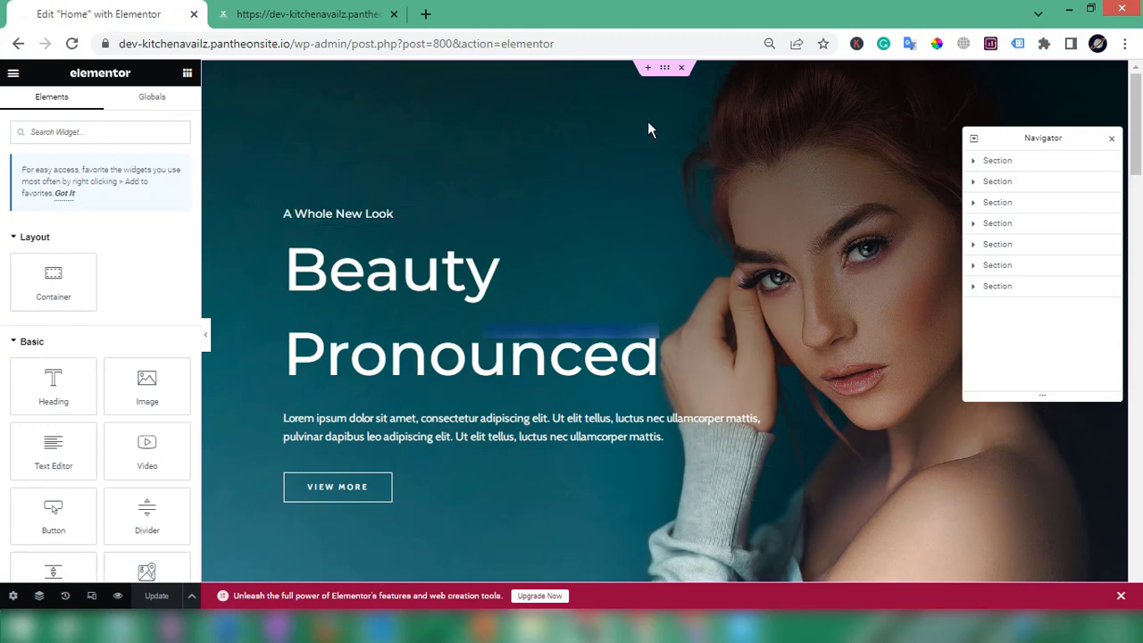
Step: Open the hero section's background style settings and bring up the media chooser for its background image
click(665, 69)
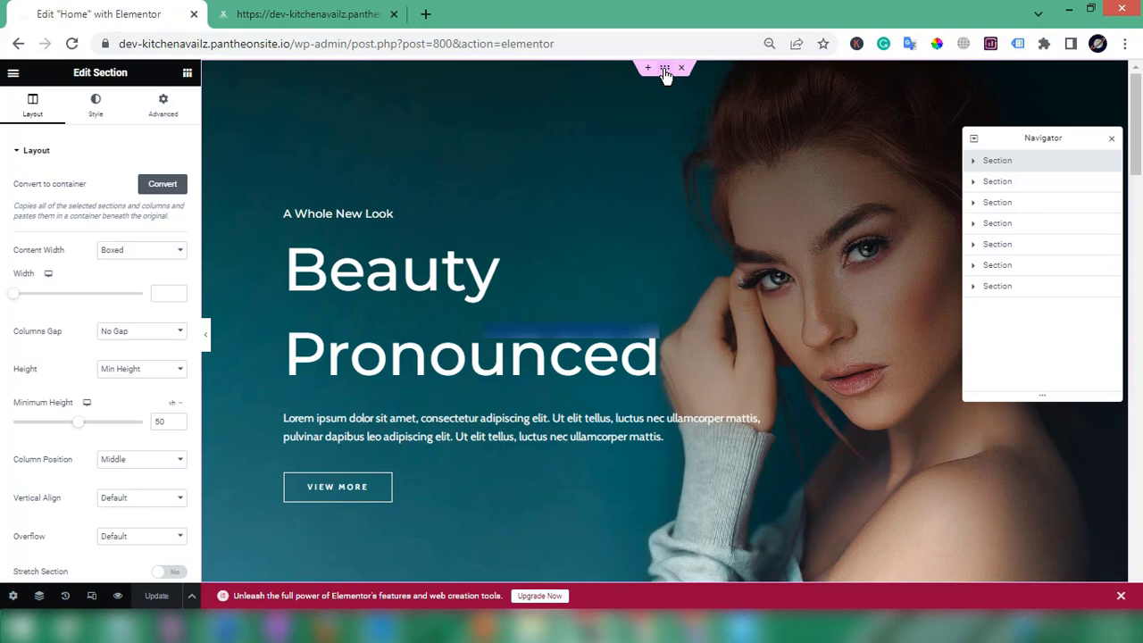
click(97, 114)
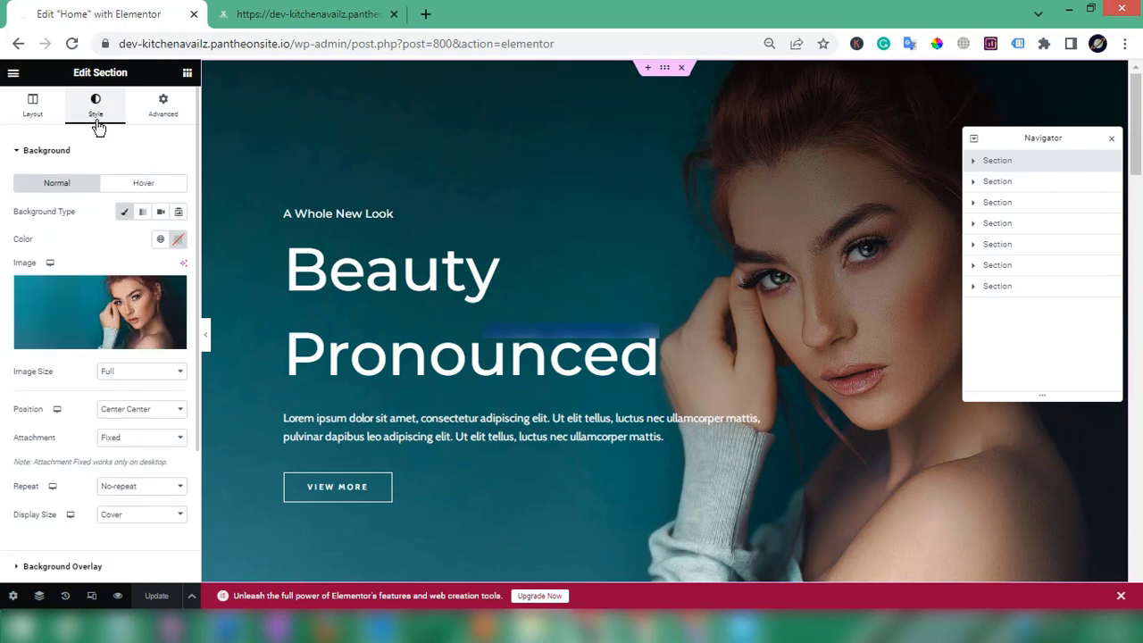
mouse_move(85, 314)
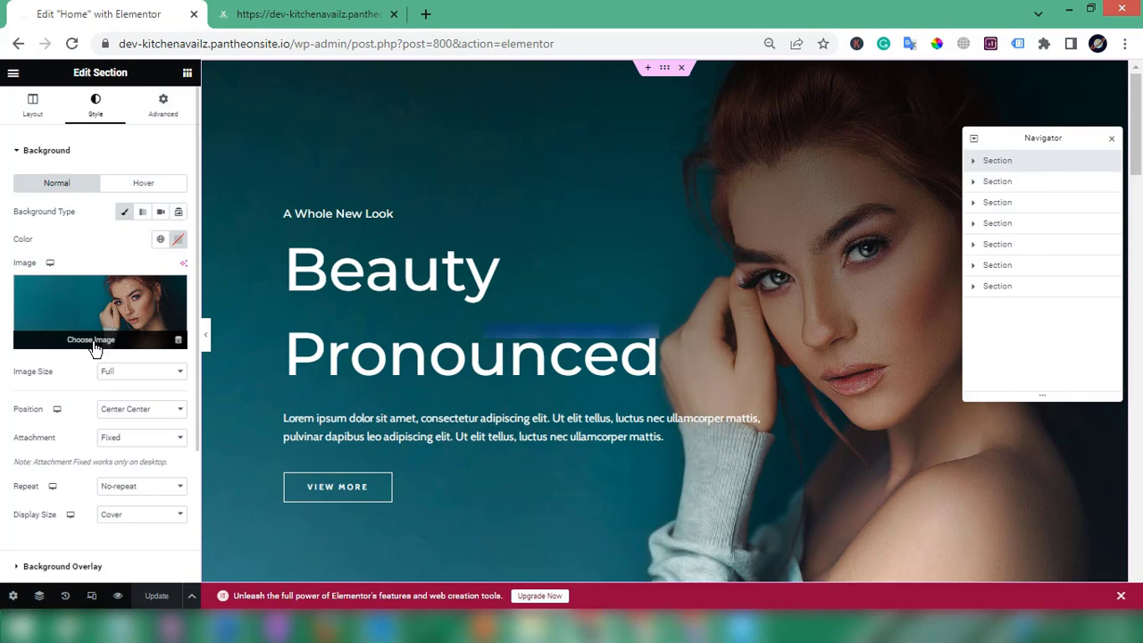
click(92, 343)
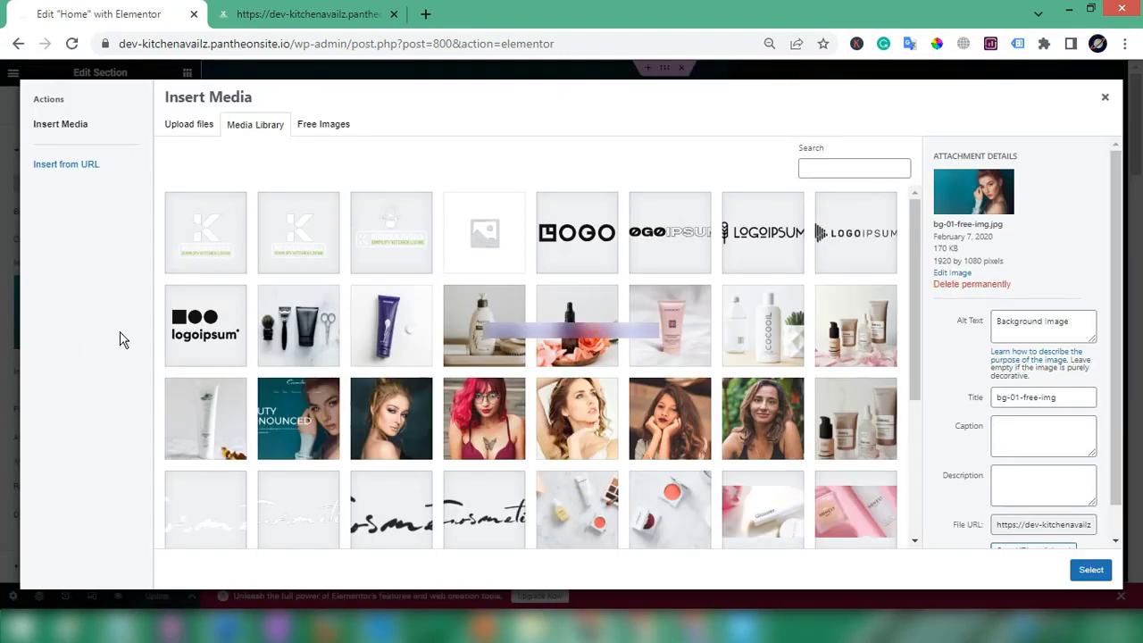
Step: Upload the Backgroung JPEG from the Image For Web folder into the media library
click(169, 127)
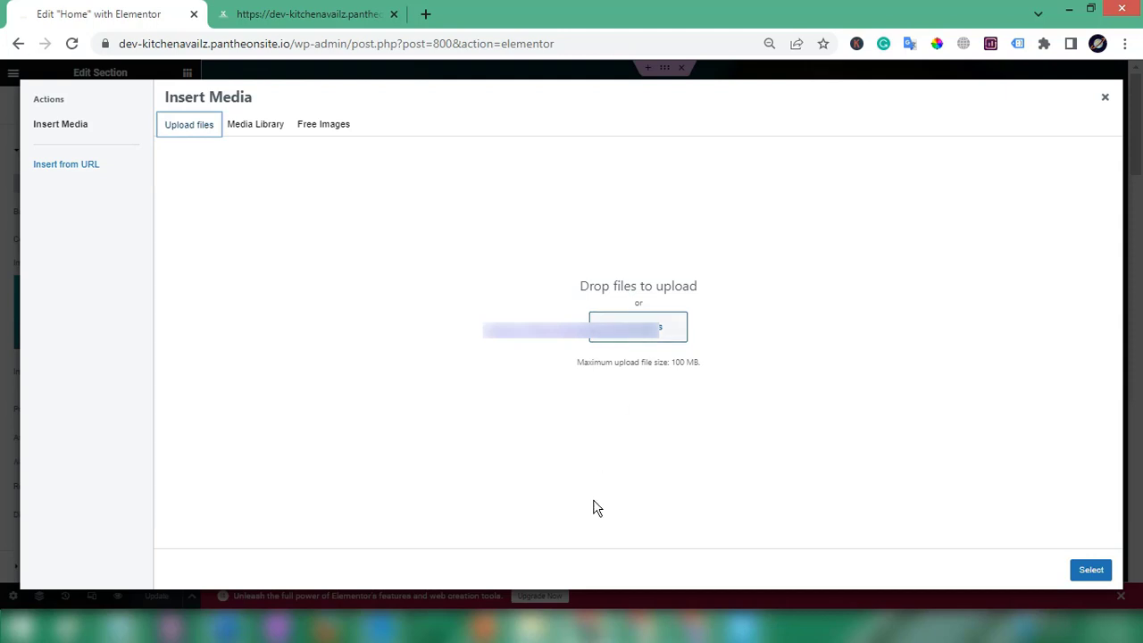
click(536, 633)
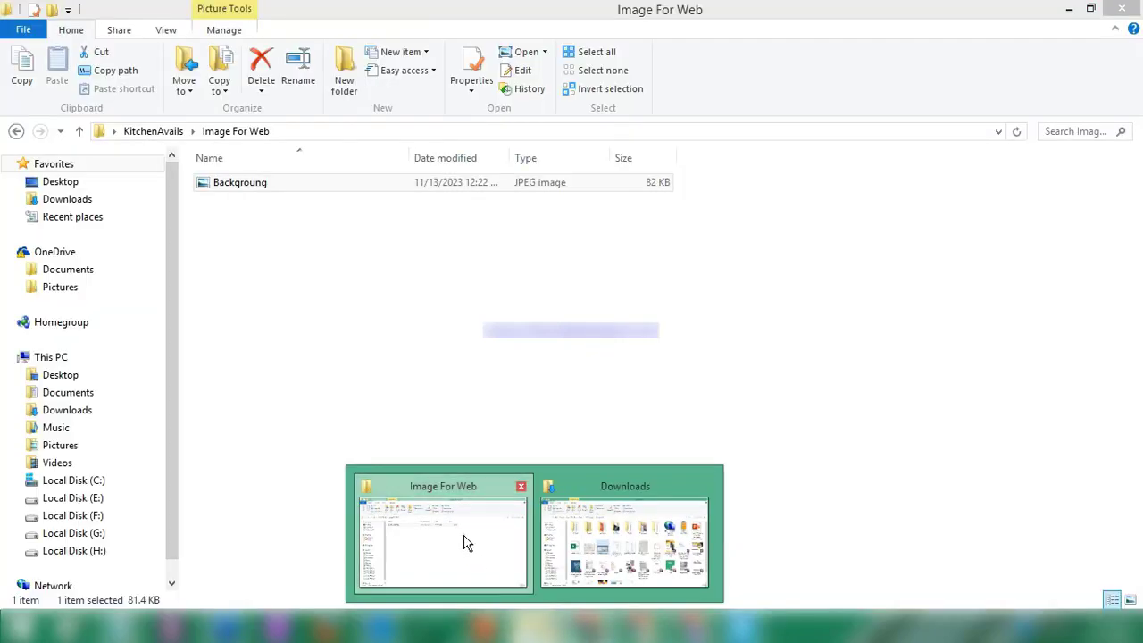
click(462, 542)
click(1091, 8)
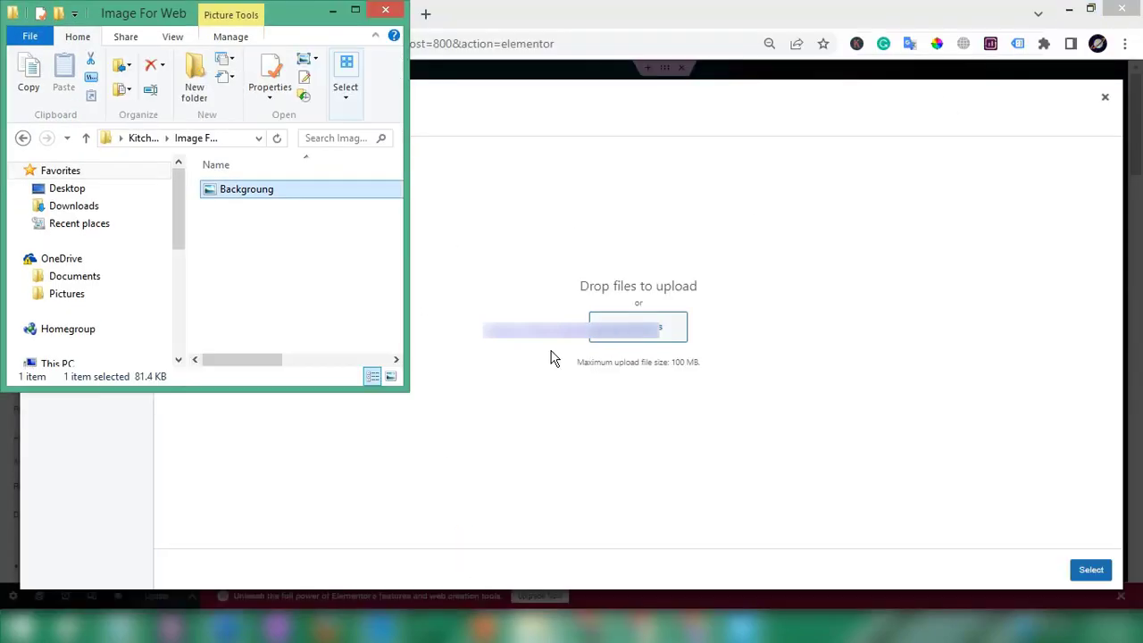
drag(252, 195, 536, 357)
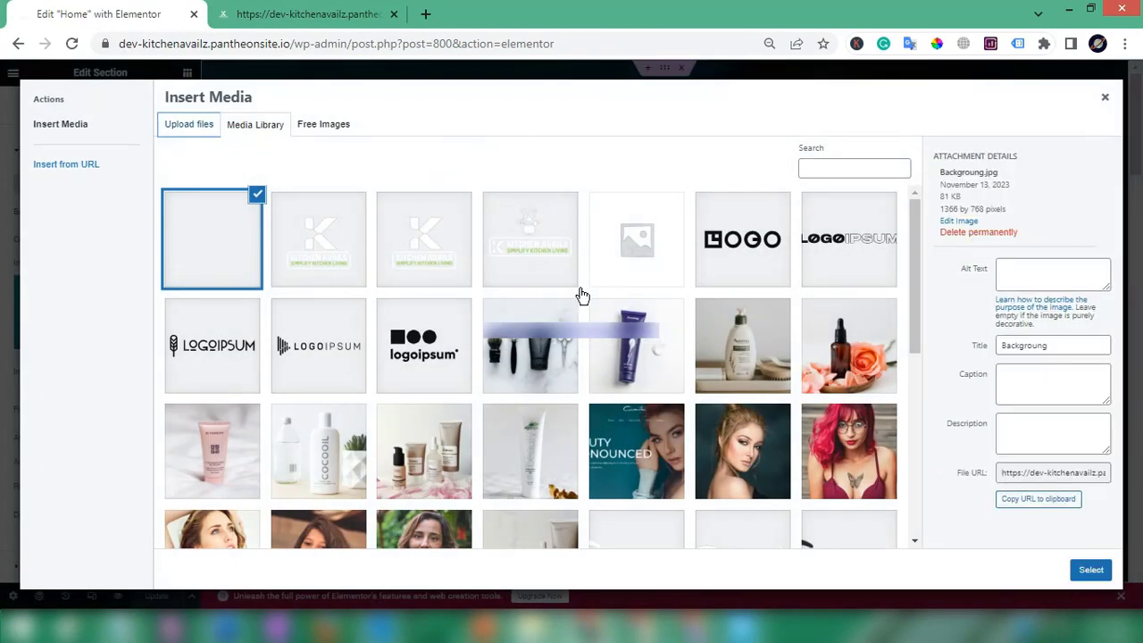
Step: Give the uploaded image the alt text "Background Image" and insert it as the hero section's background
click(1021, 325)
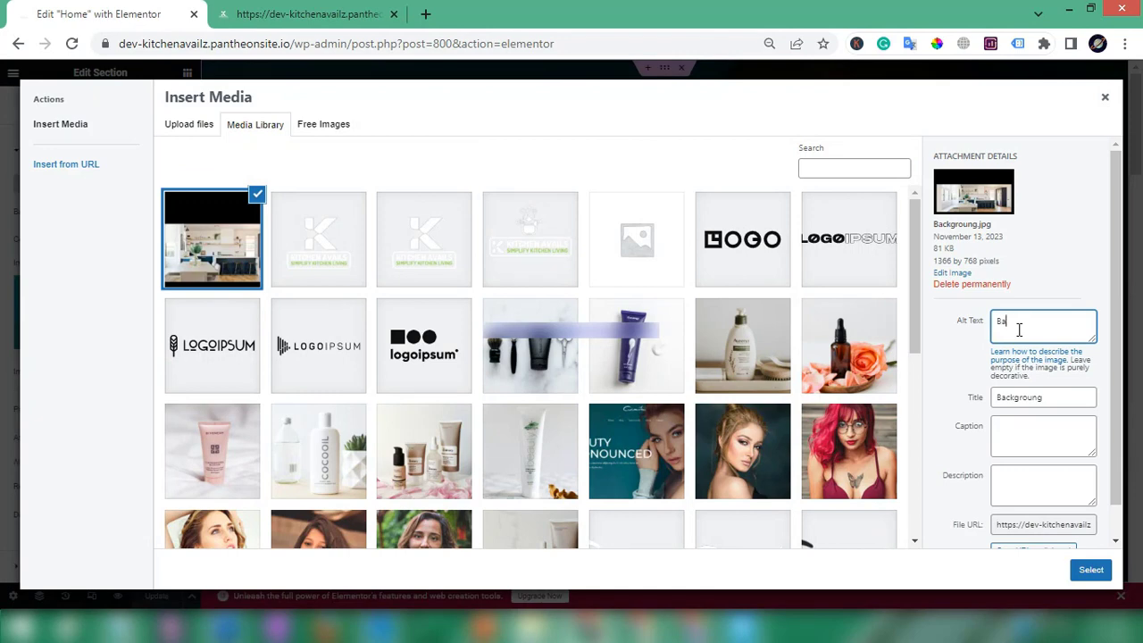
text(Background Image)
click(1082, 573)
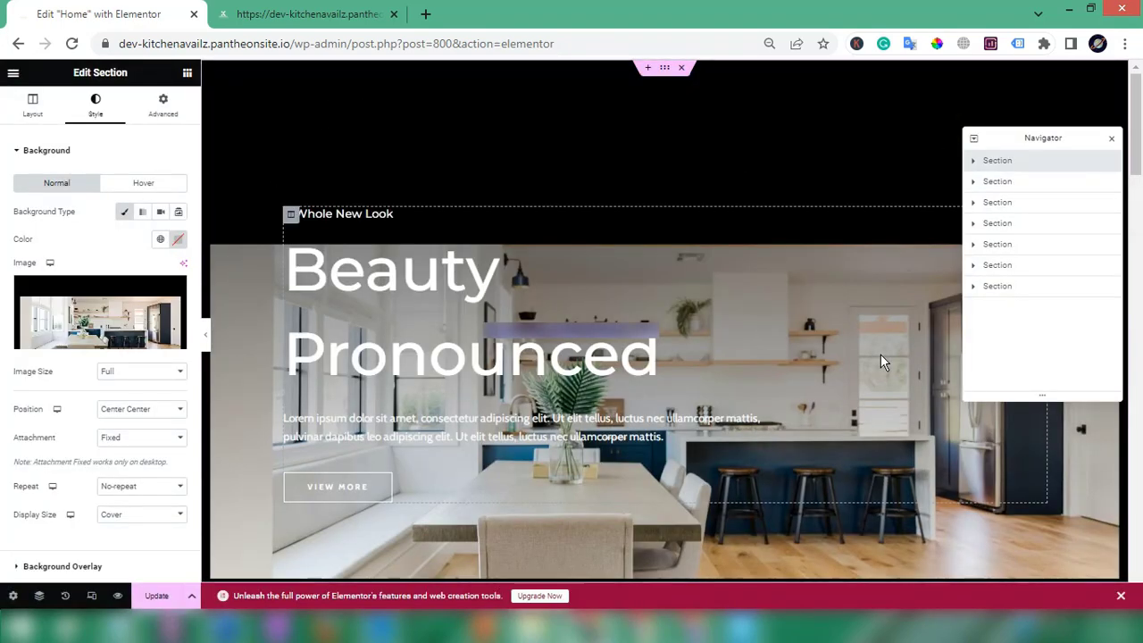
Step: Save the Home page update and close the Navigator and the Elementor upgrade banner
click(1112, 139)
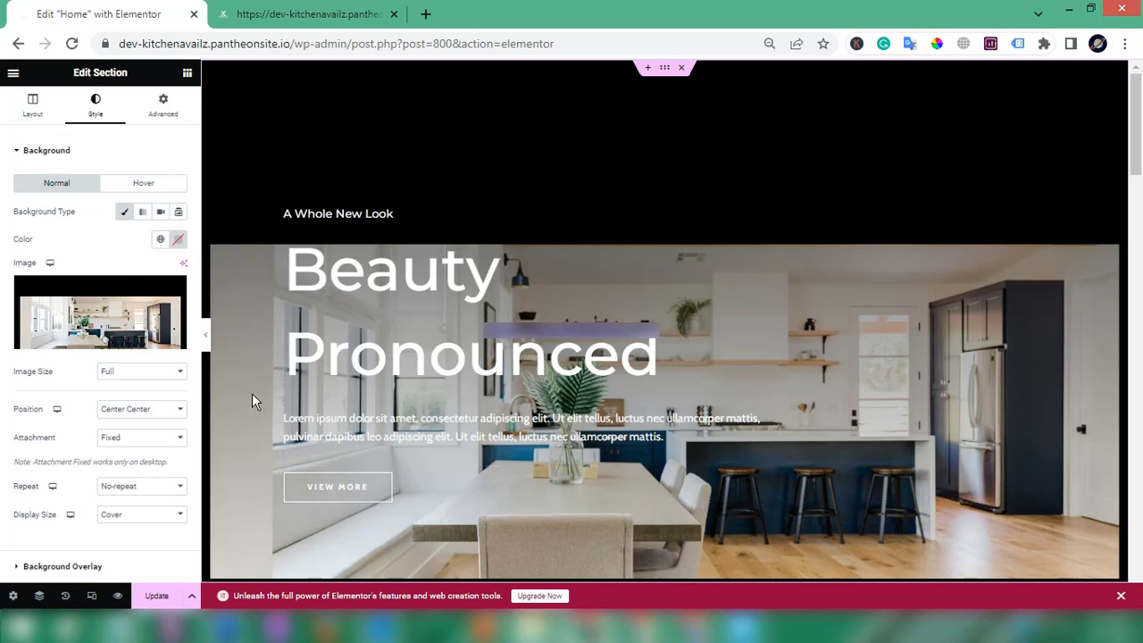
click(156, 596)
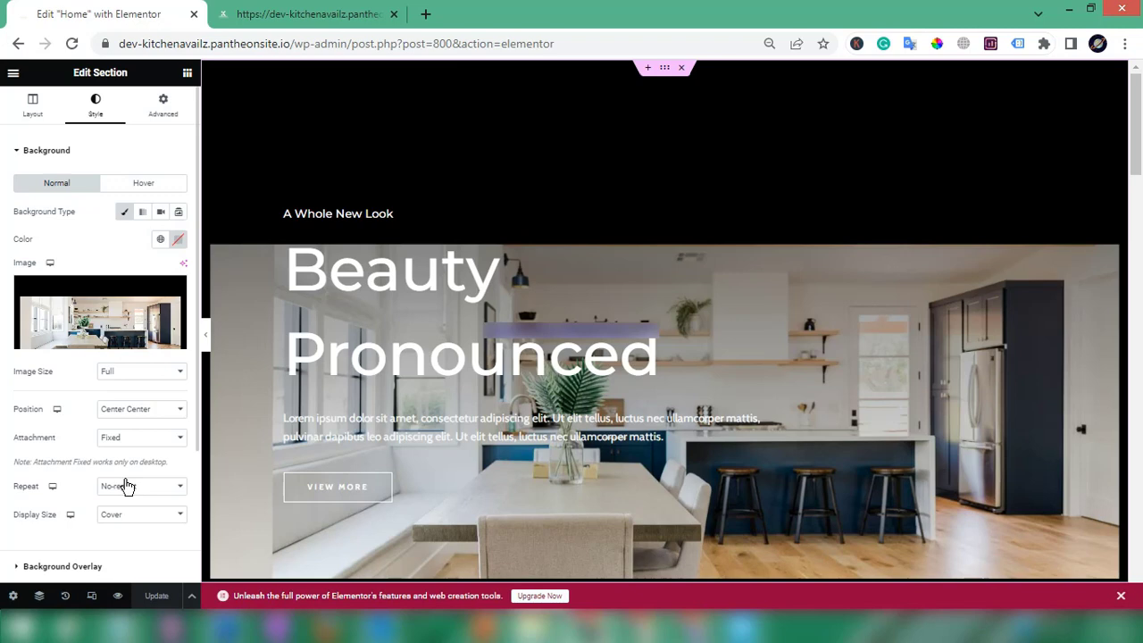
scroll(125, 487, down, 2)
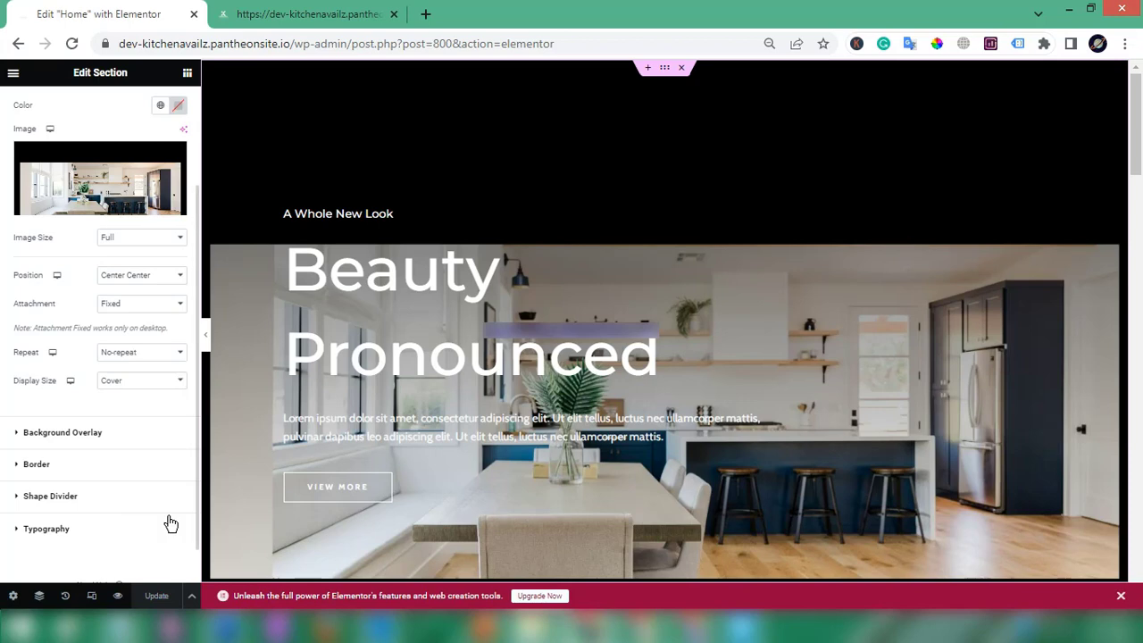
click(1121, 596)
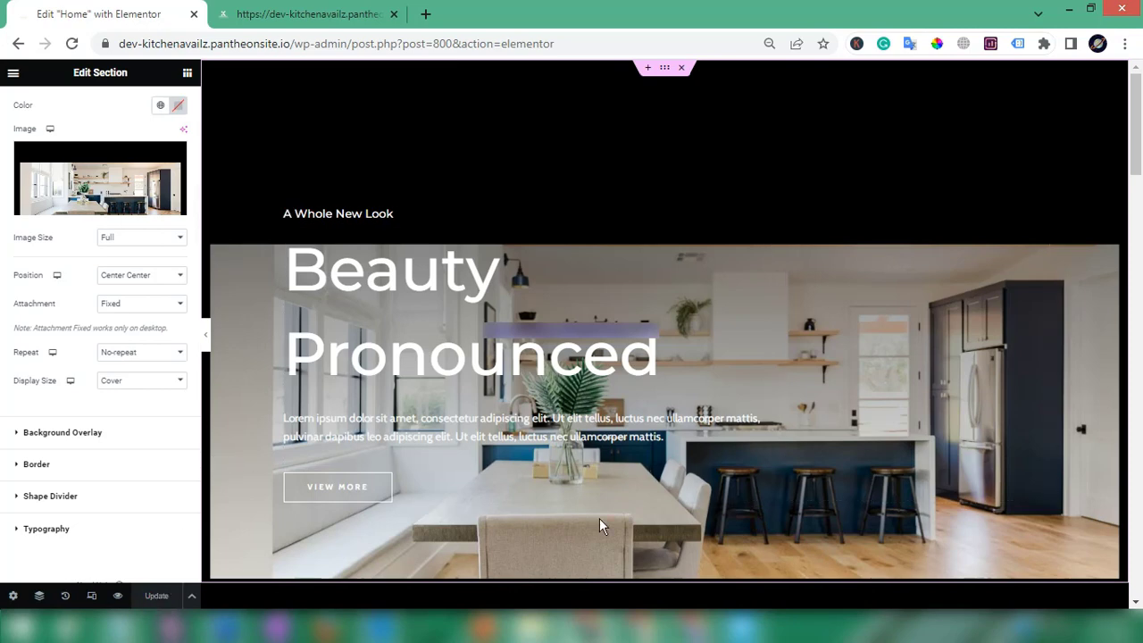
Step: Reload the live homepage in the other browser window and examine the hero background and the sections below it
click(627, 630)
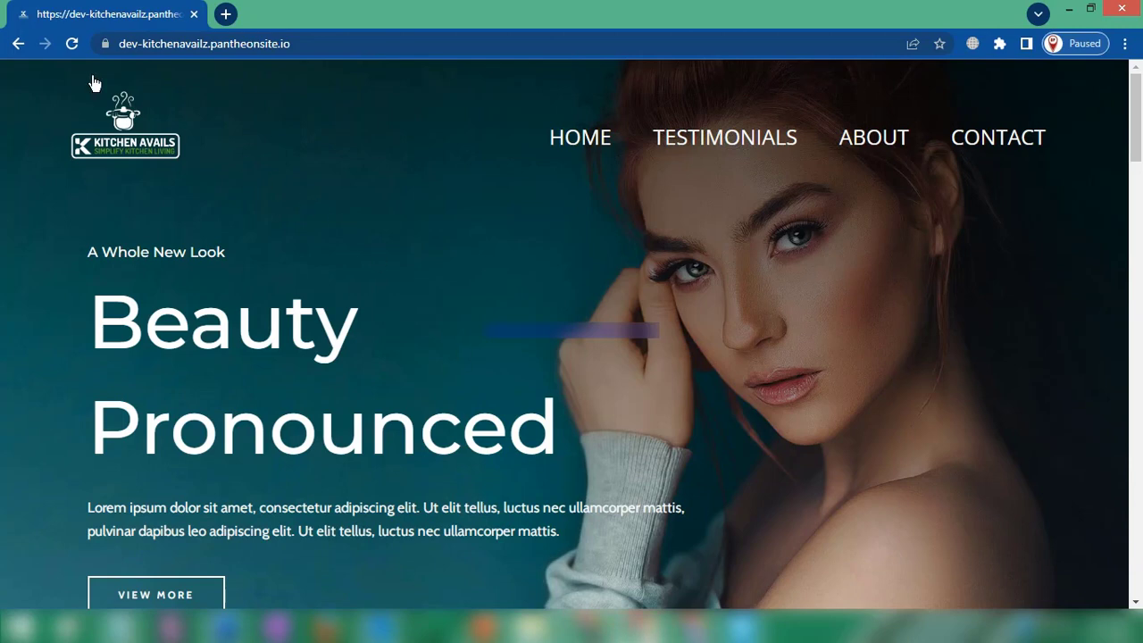
click(71, 44)
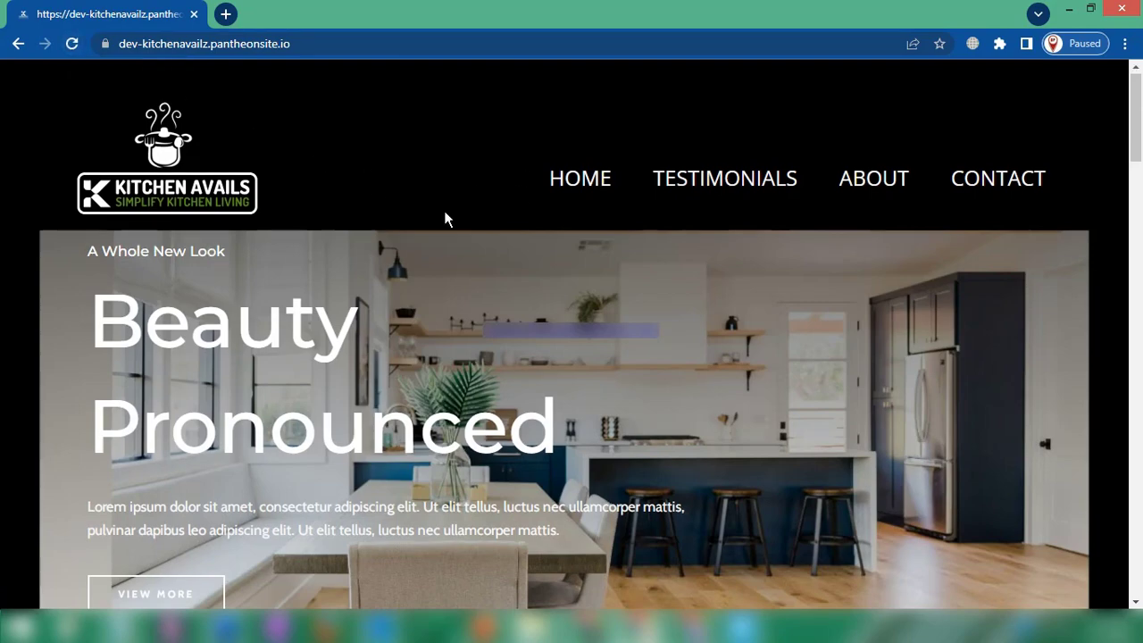
scroll(446, 218, down, 8)
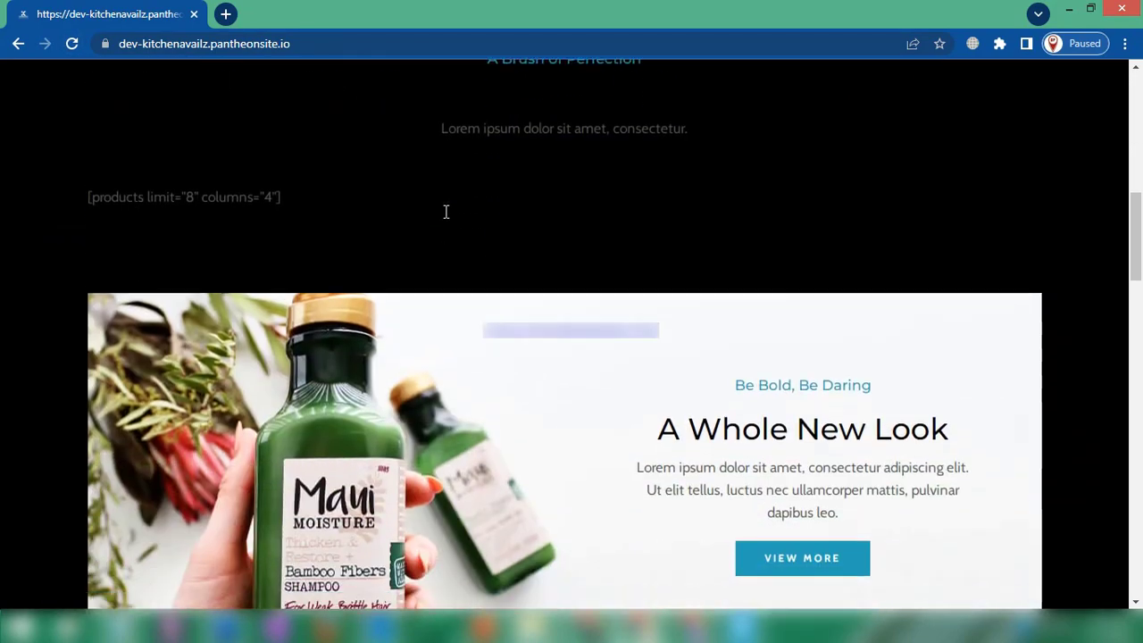
scroll(447, 211, down, 5)
scroll(446, 212, up, 15)
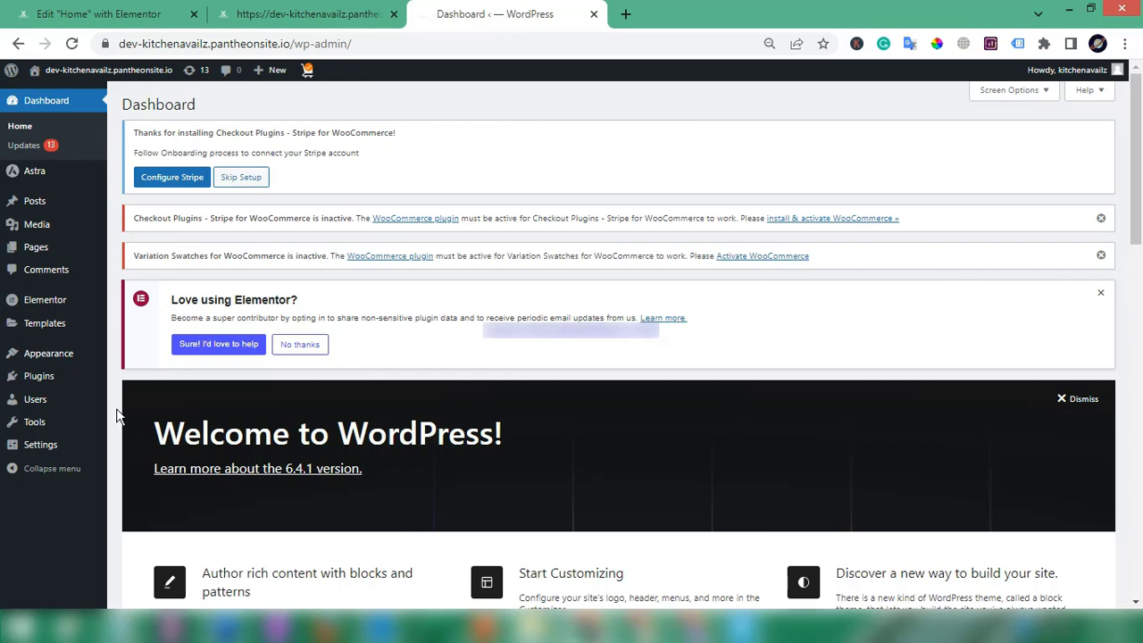
Step: Open the Permalink Settings page from the WordPress dashboard
mouse_move(52, 324)
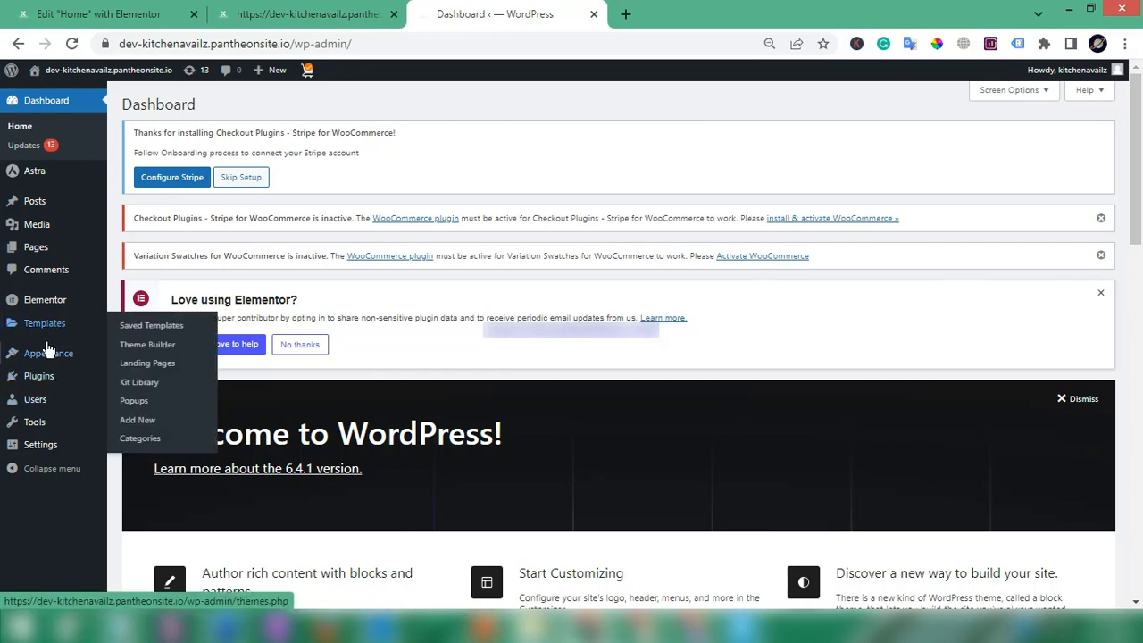
click(45, 451)
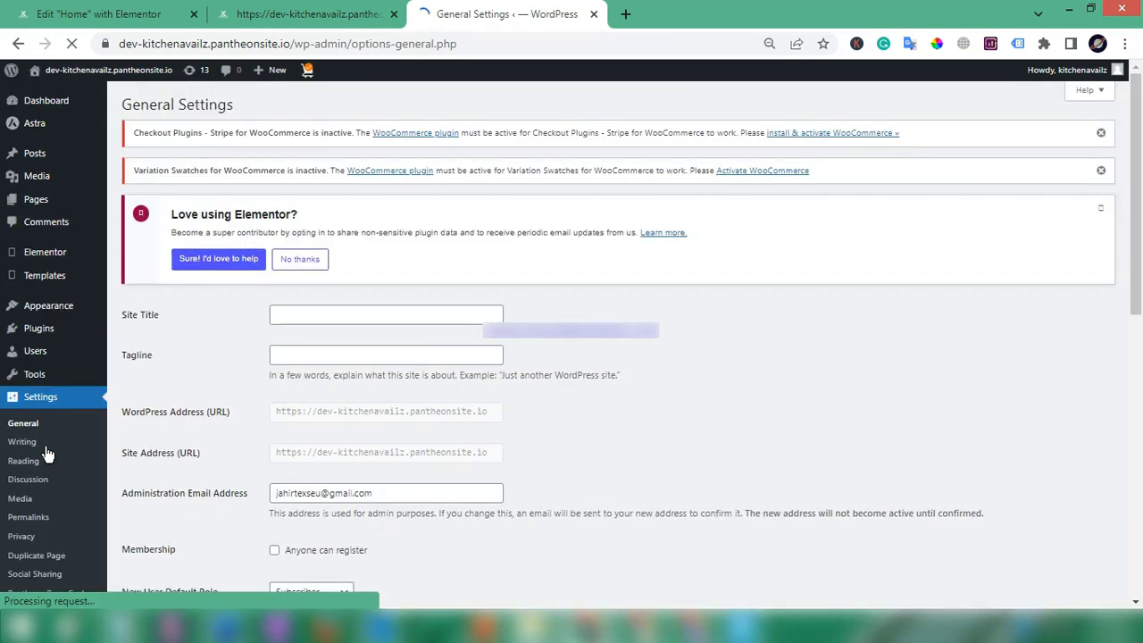
scroll(46, 454, down, 1)
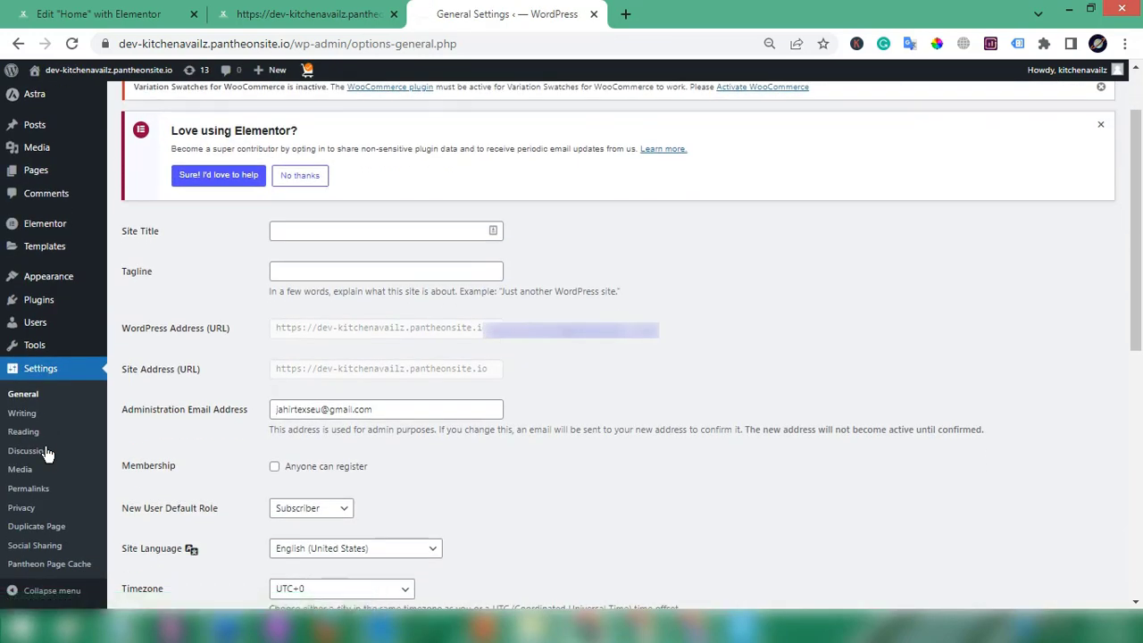
click(47, 494)
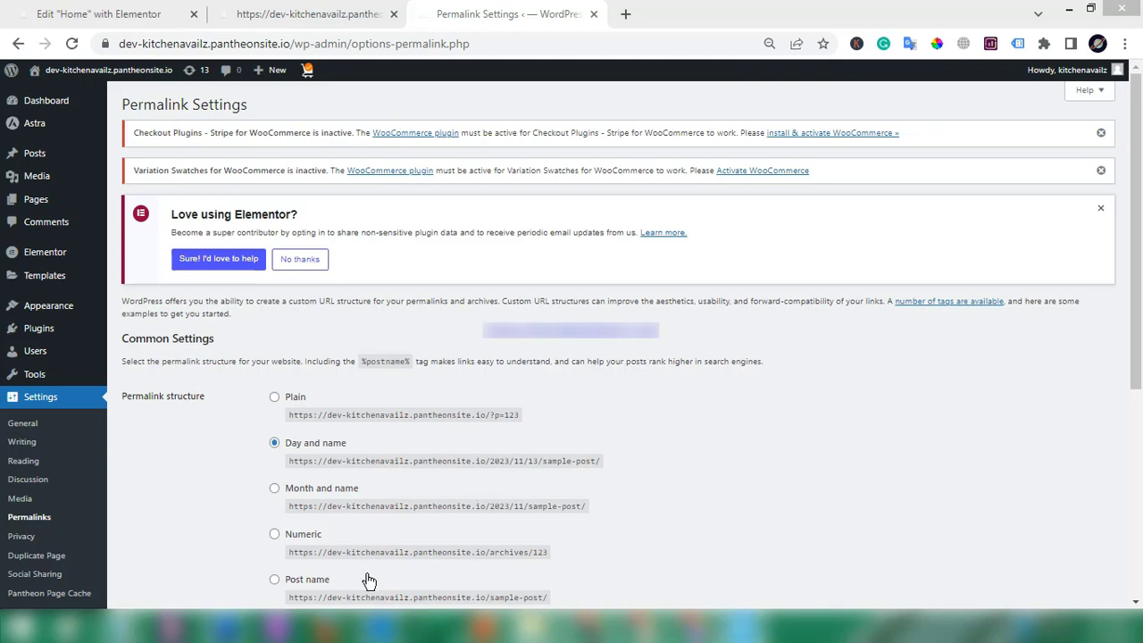
Step: Set the permalink structure to Post name, save the changes, and check the selected option
drag(1137, 340, 1138, 454)
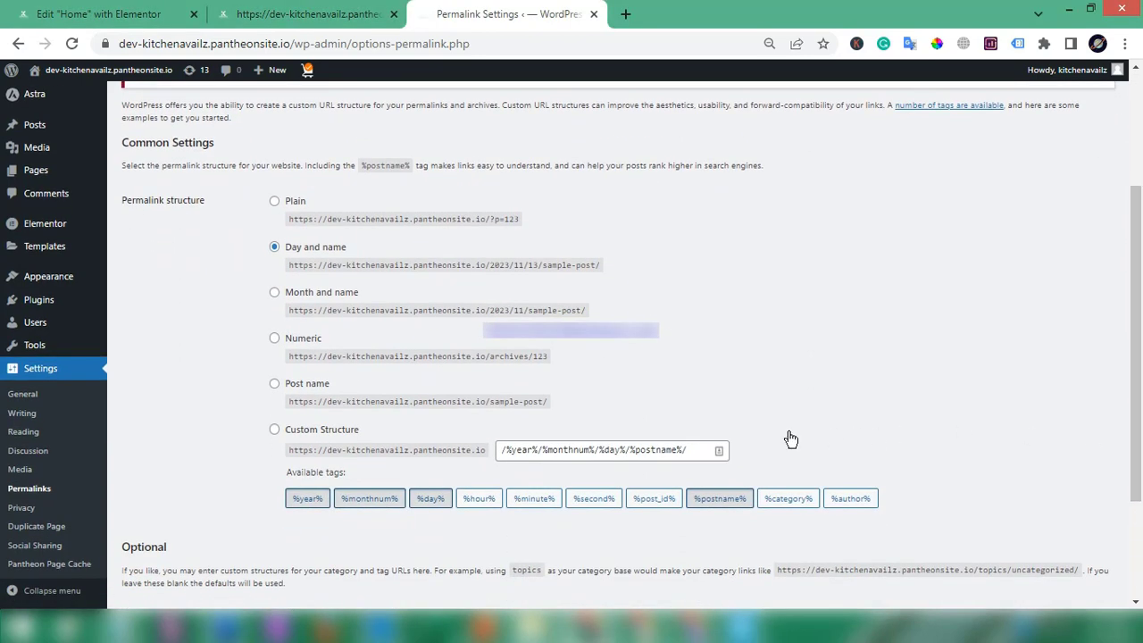
click(275, 385)
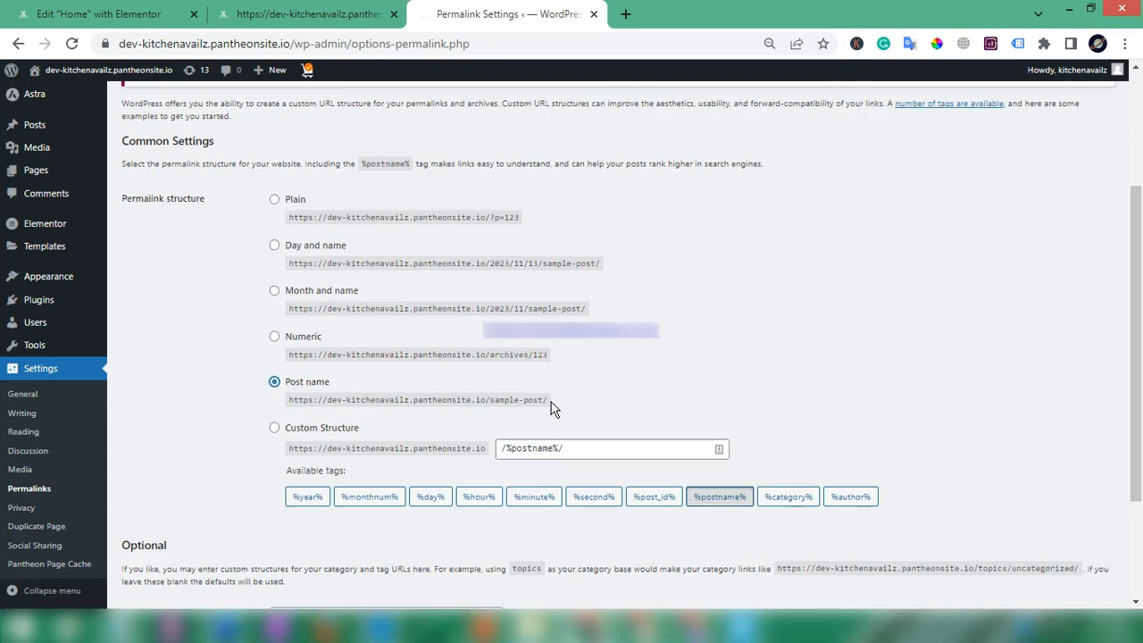
scroll(551, 407, down, 2)
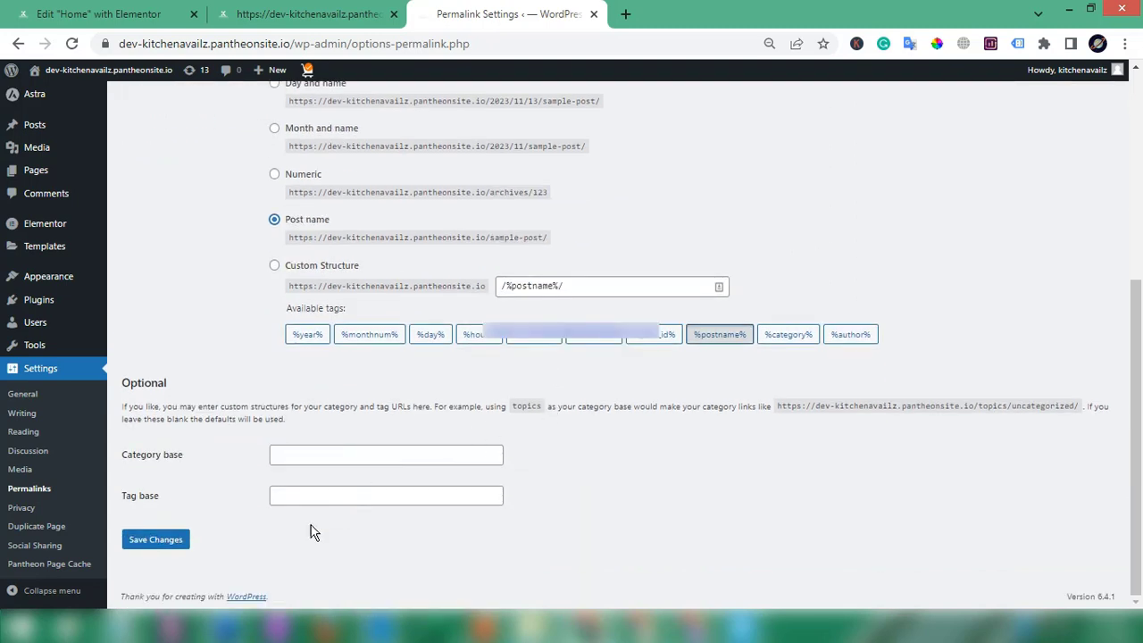
click(160, 555)
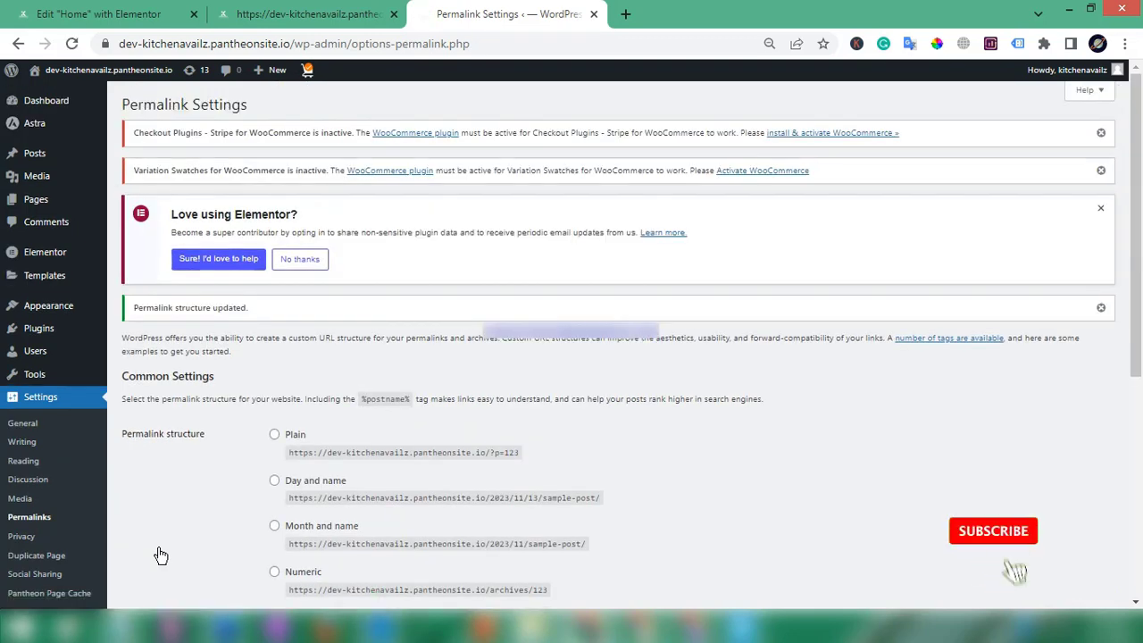
scroll(333, 458, down, 2)
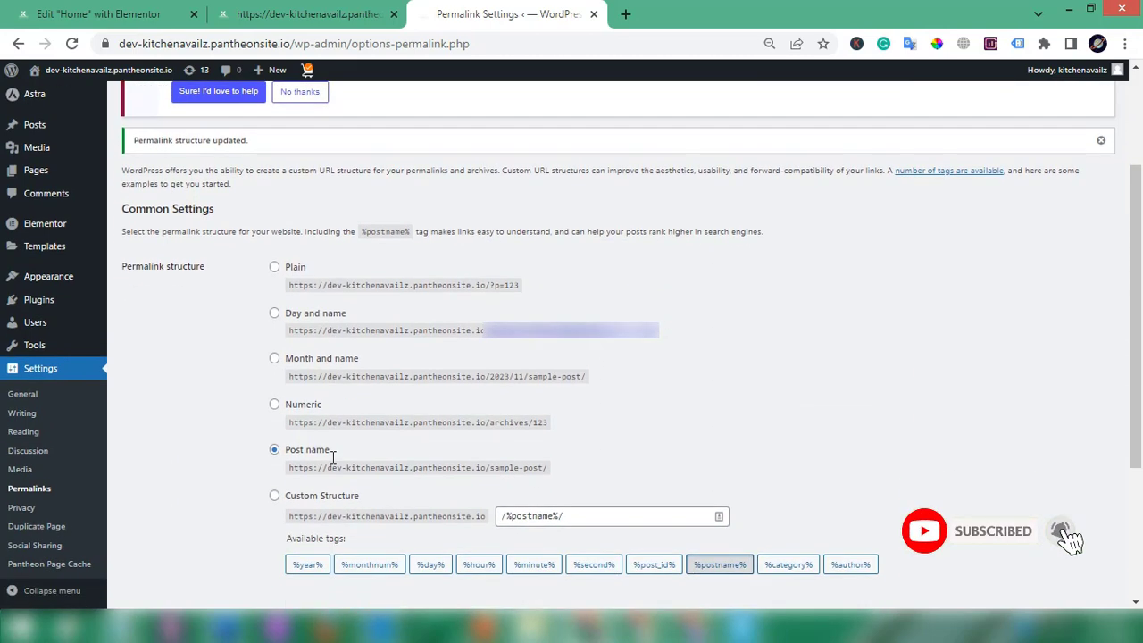